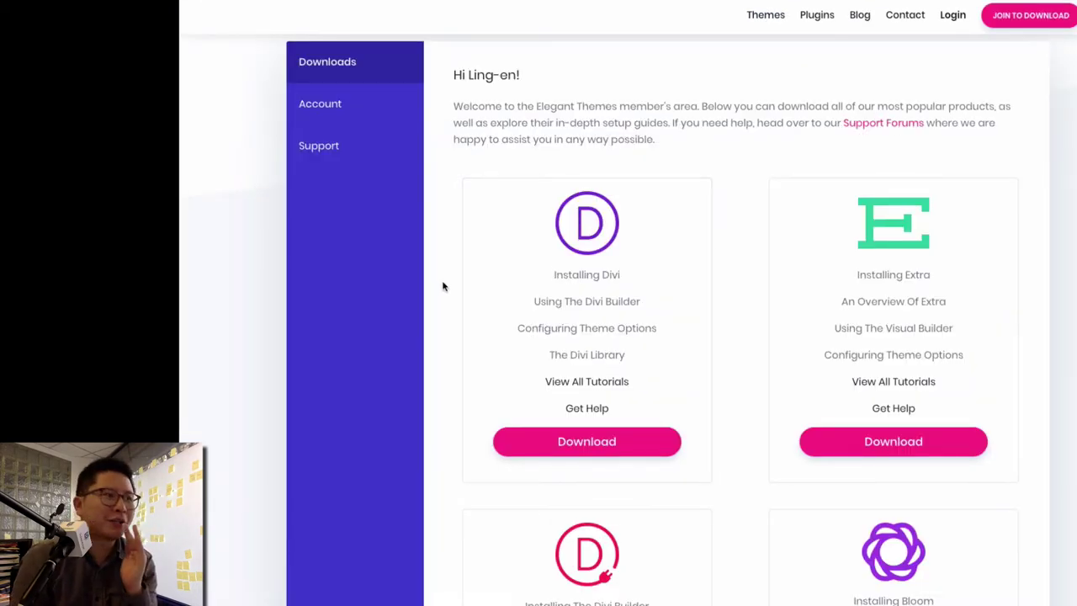
scroll(443, 286, "down", 3)
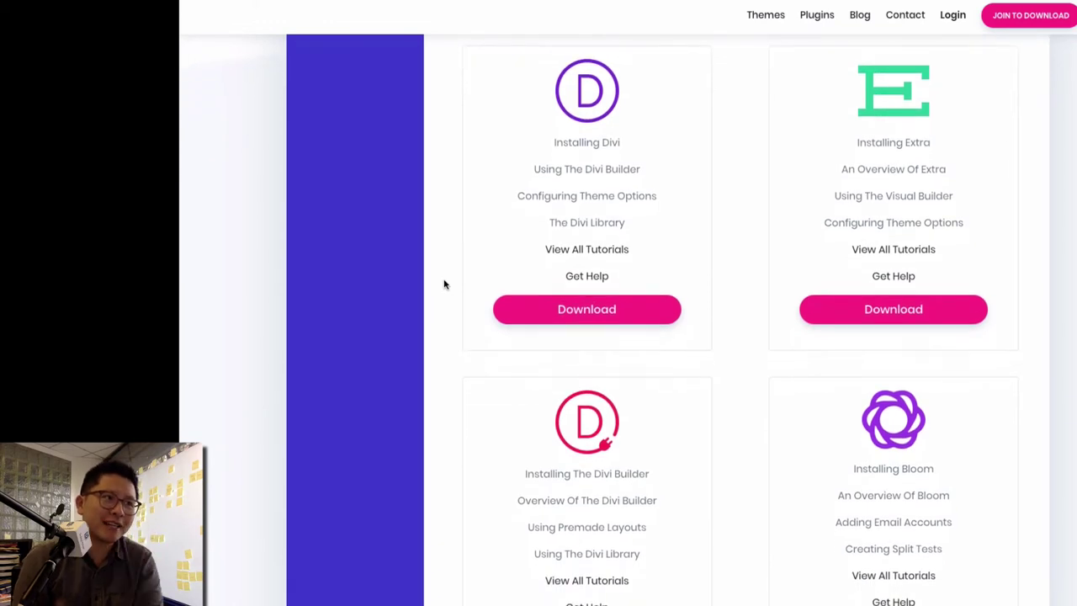
scroll(444, 284, "down", 1)
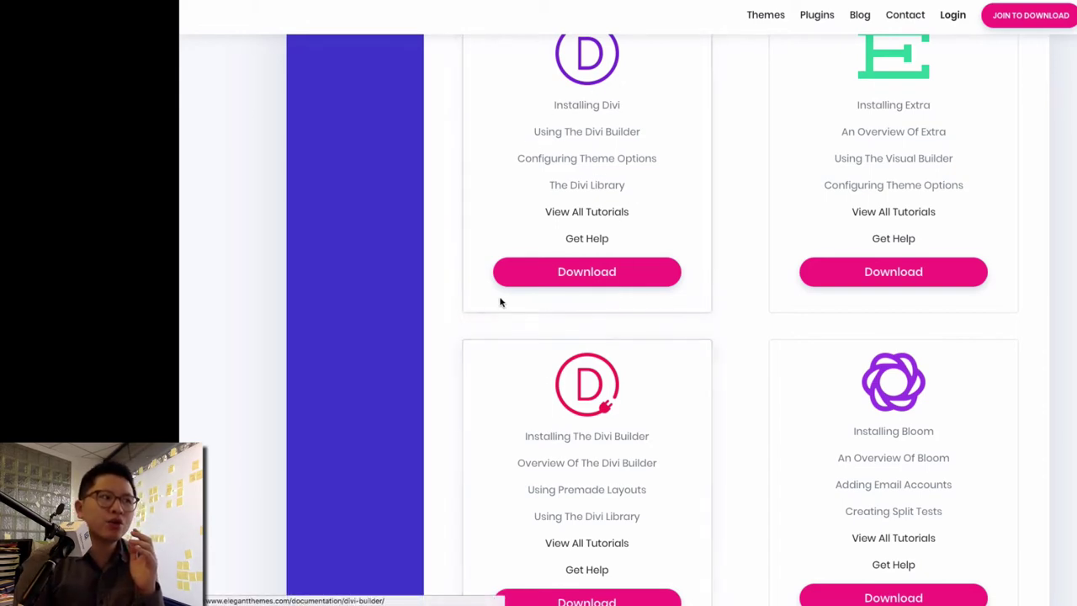
scroll(499, 300, "up", 1)
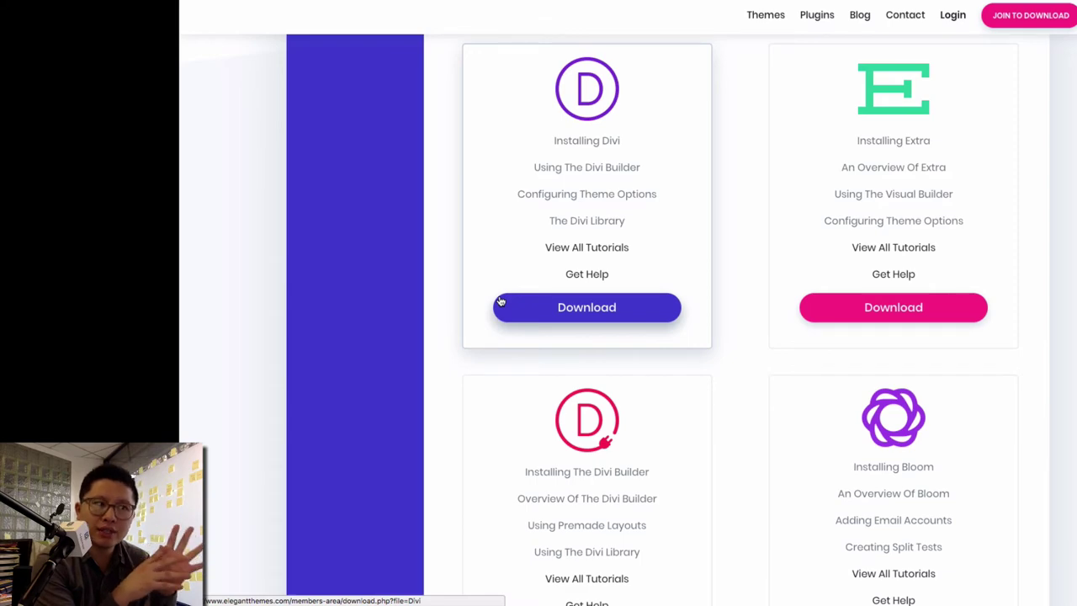
scroll(500, 302, "up", 5)
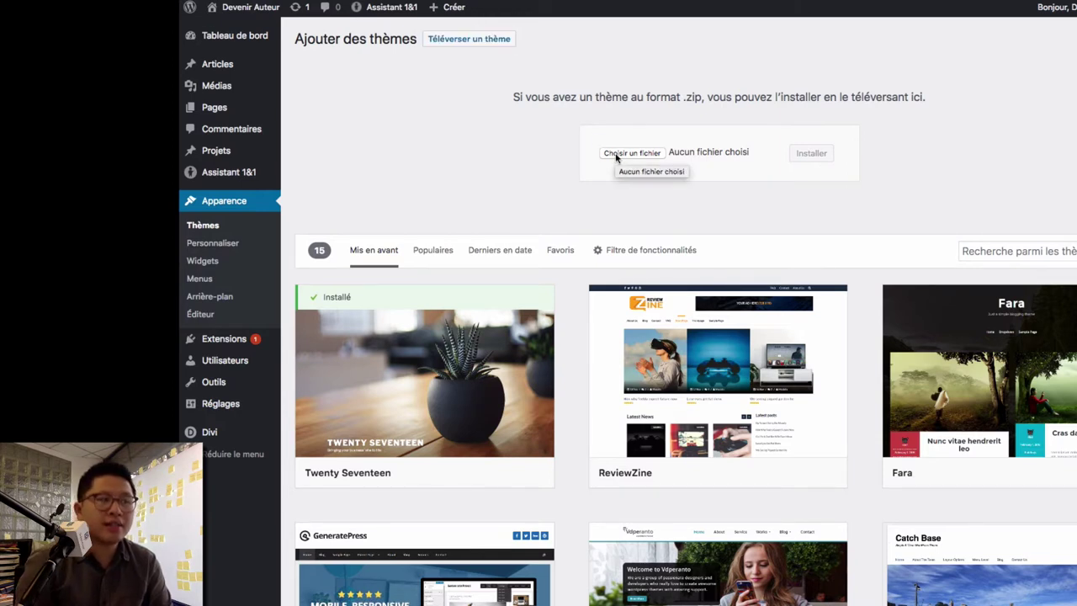
- Open a new WordPress page in a separate browser tab and enable the Divi builder for it
mouse_move(243, 350)
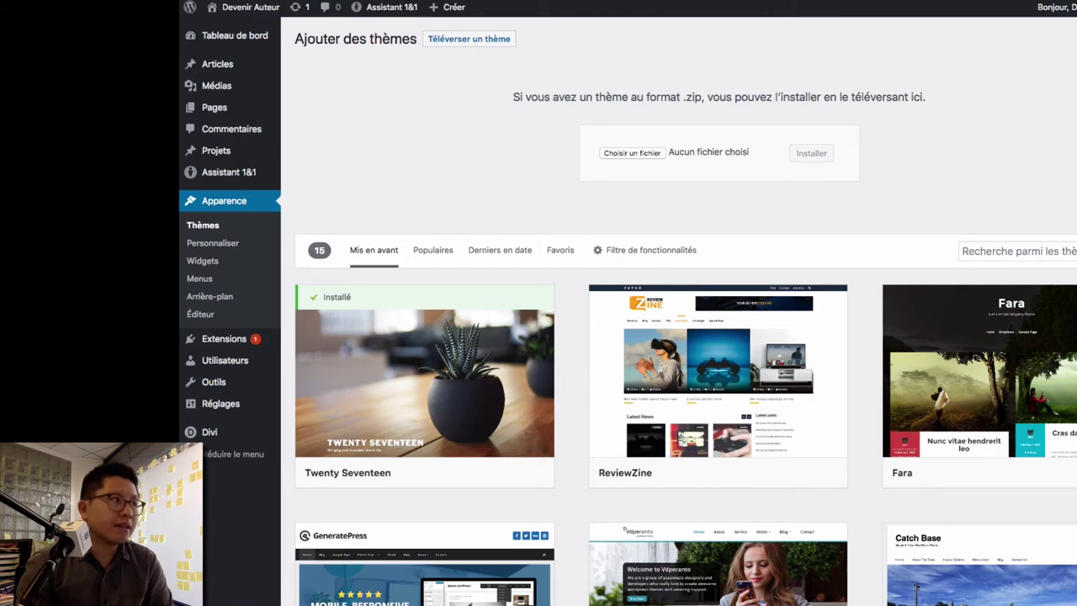
mouse_move(252, 108)
right_click(308, 128)
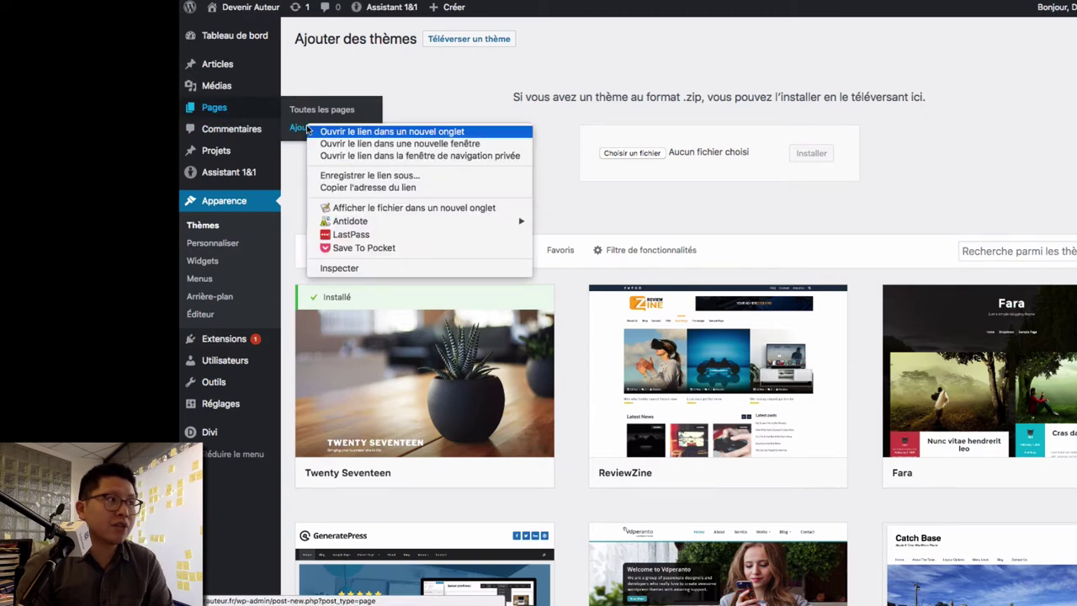
left_click(310, 132)
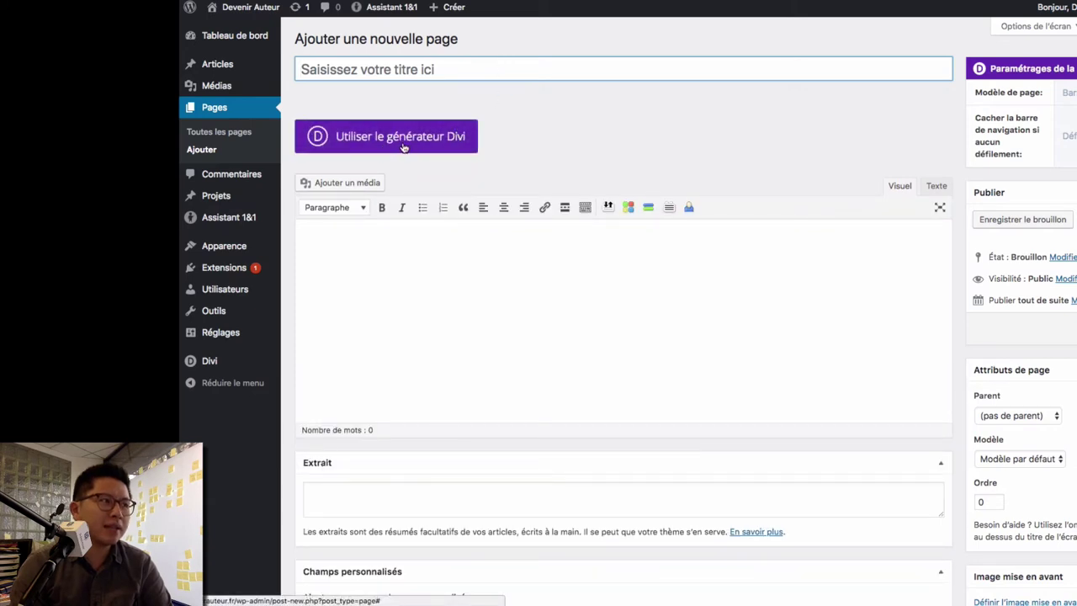
left_click(402, 145)
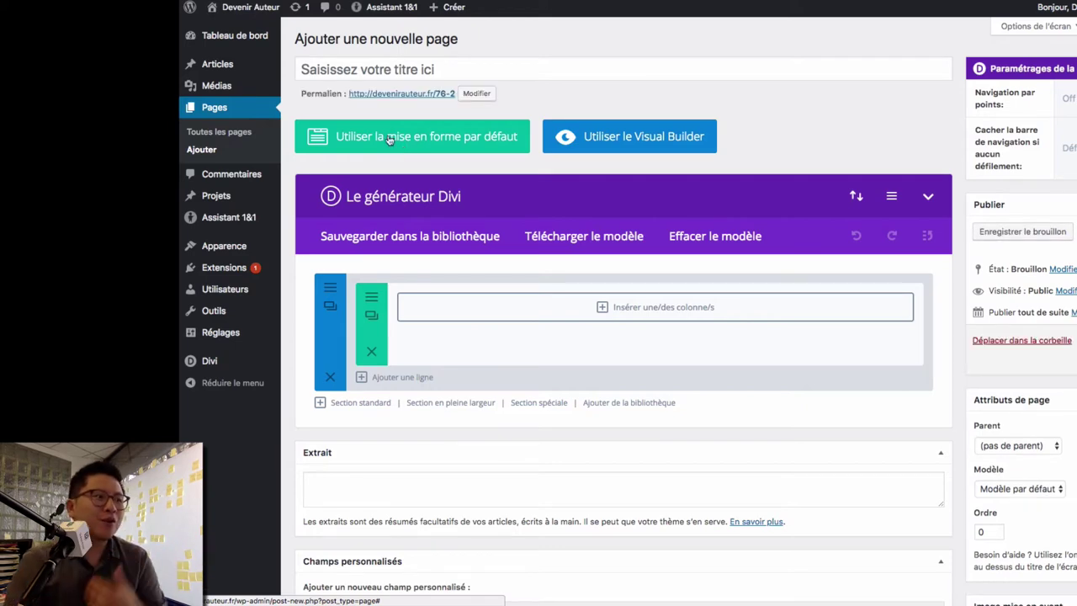
- Add a standard section below the first one and give it three single-column rows
left_click(368, 404)
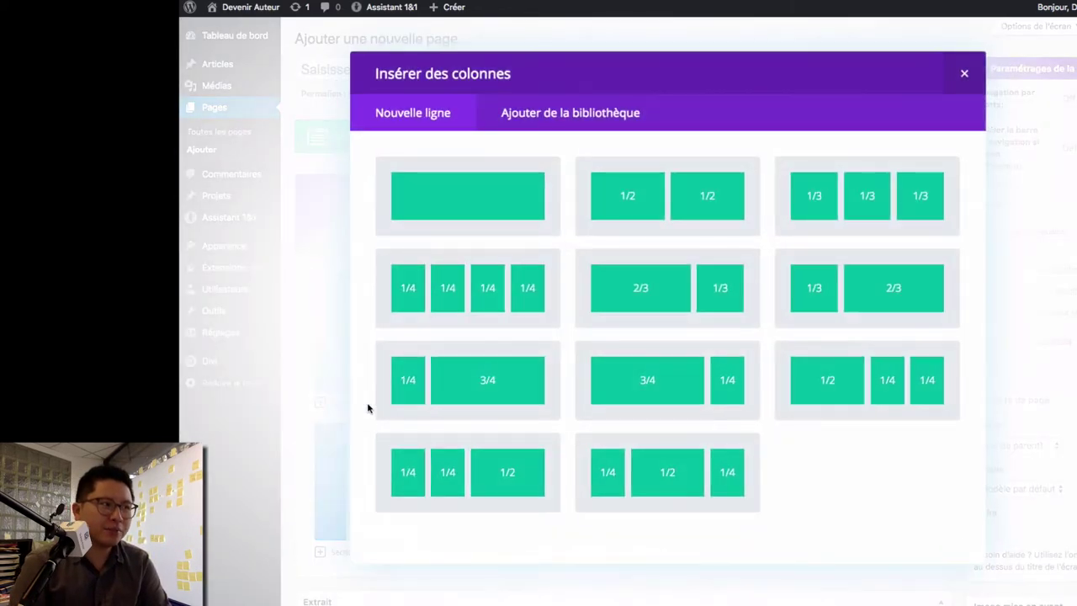
left_click(496, 211)
scroll(528, 362, "down", 2)
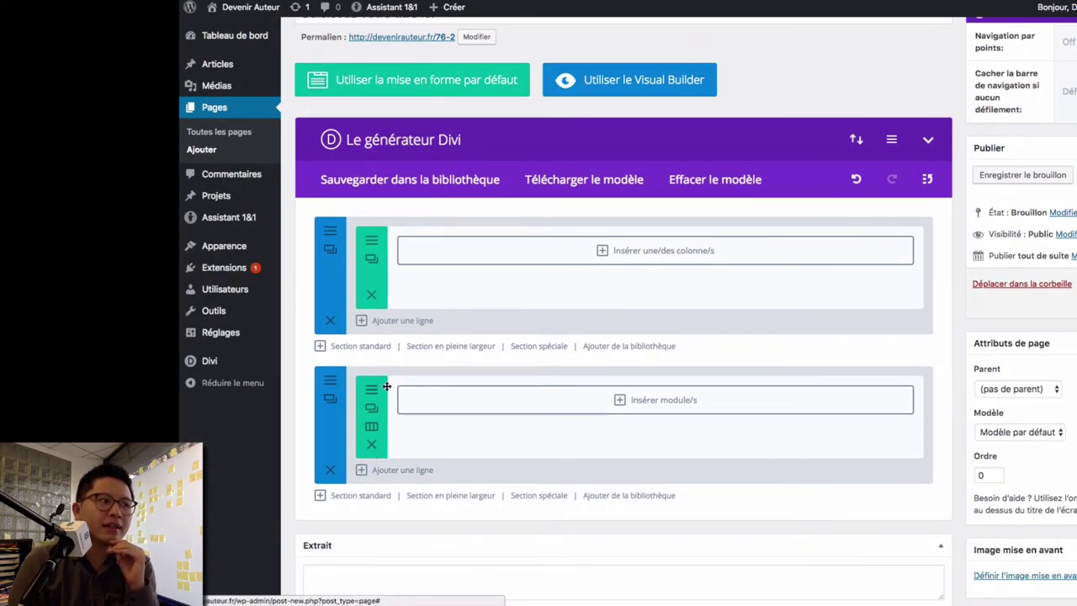
left_click(401, 471)
left_click(457, 193)
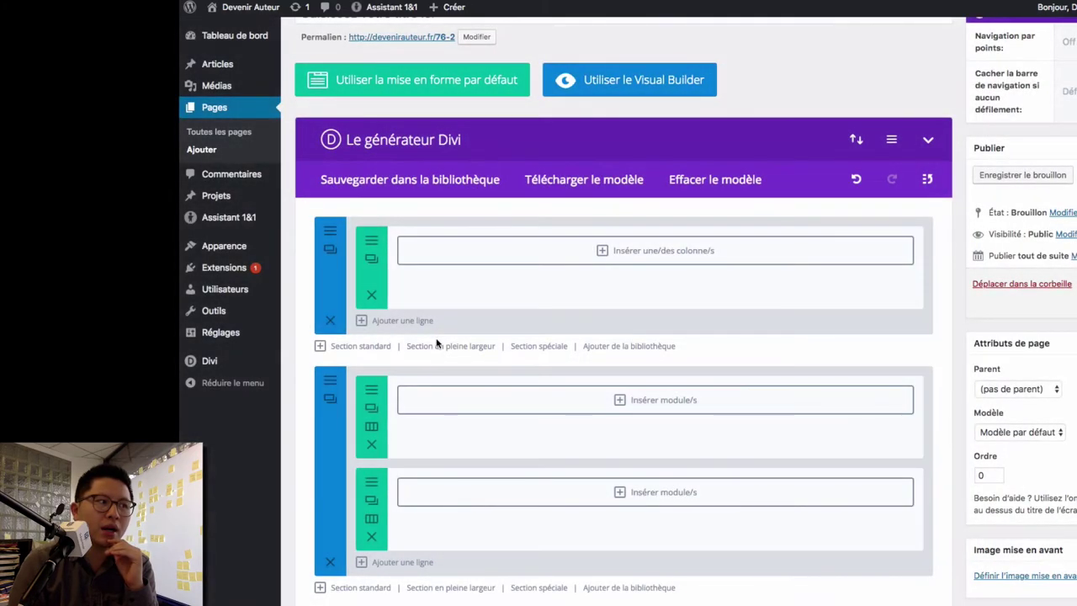
scroll(436, 343, "down", 2)
left_click(406, 452)
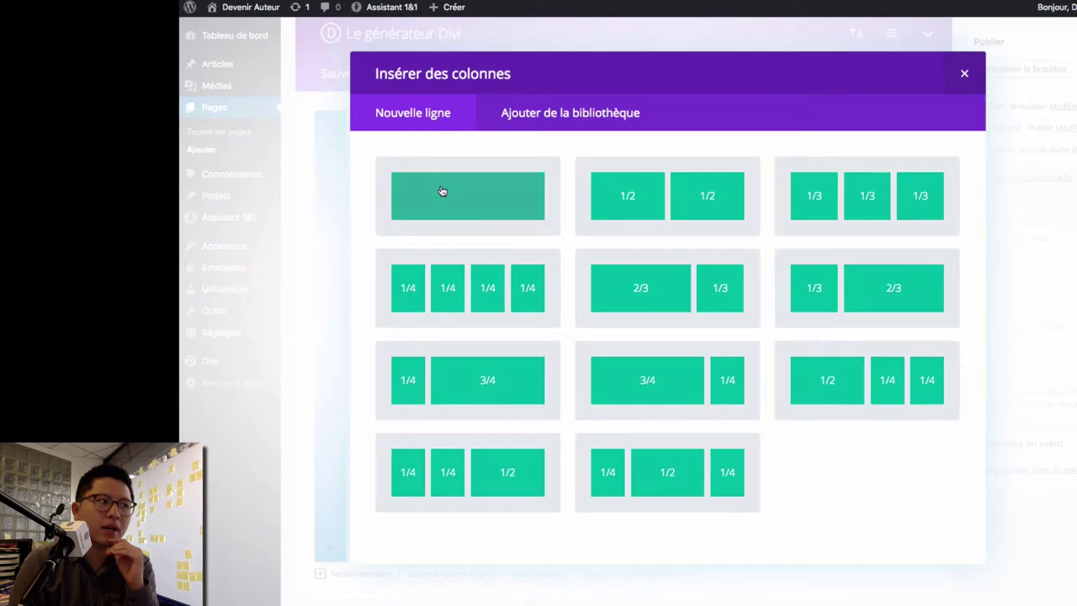
left_click(441, 191)
left_click(605, 292)
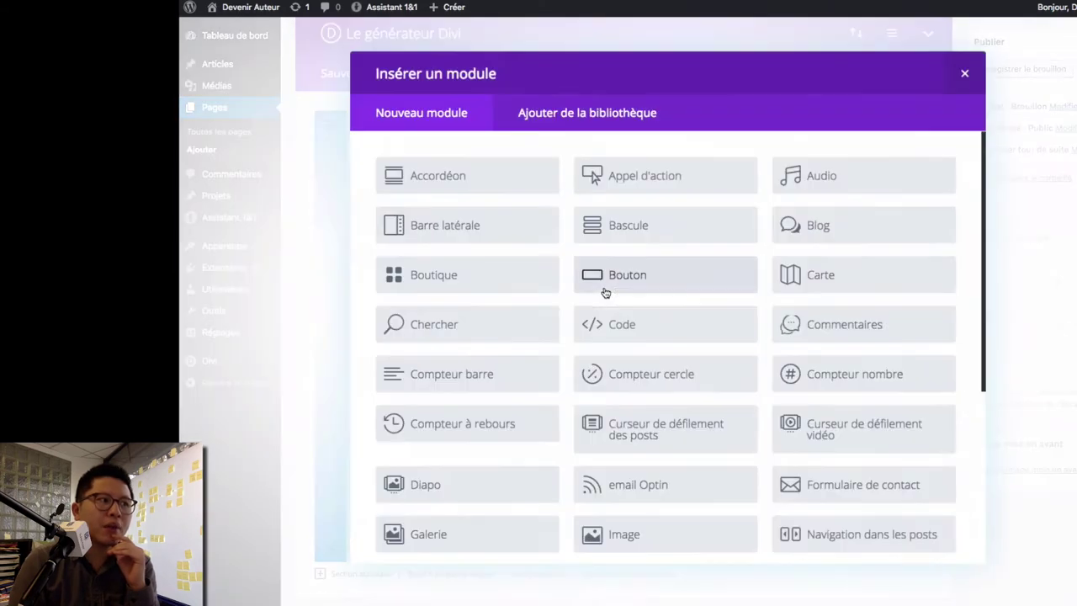
left_click(810, 229)
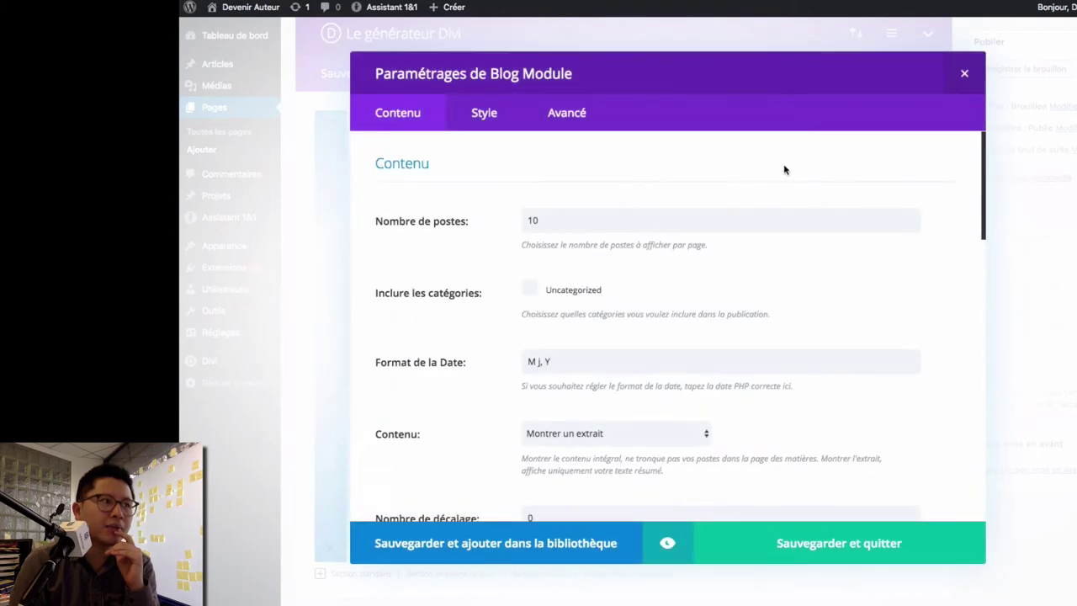
left_click(965, 74)
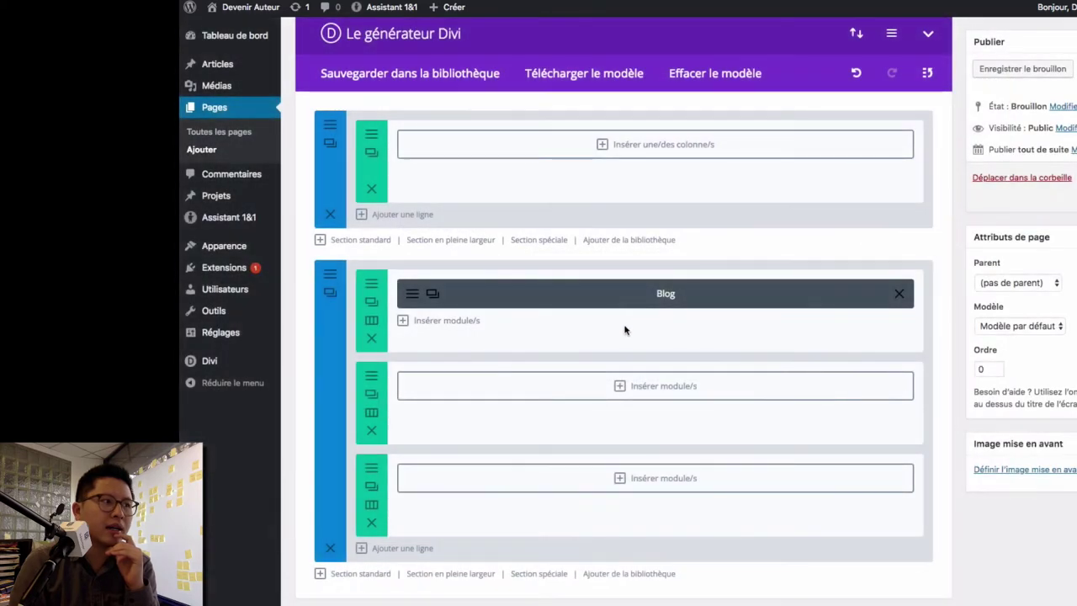
left_click(898, 293)
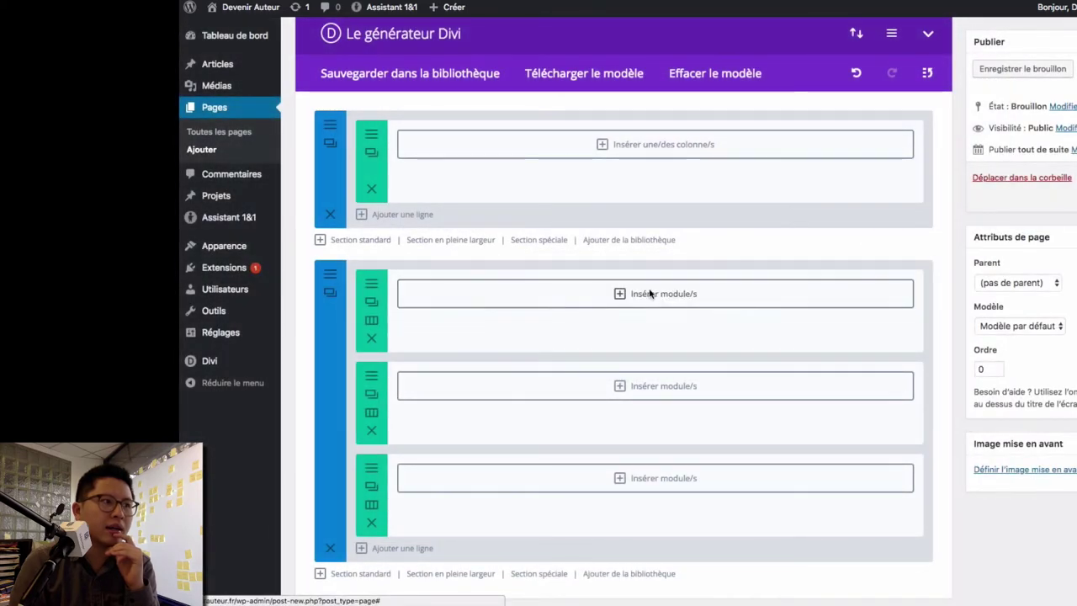
- Insert an Audio module in the first row of the second section and save it with its default settings
left_click(649, 293)
left_click(821, 178)
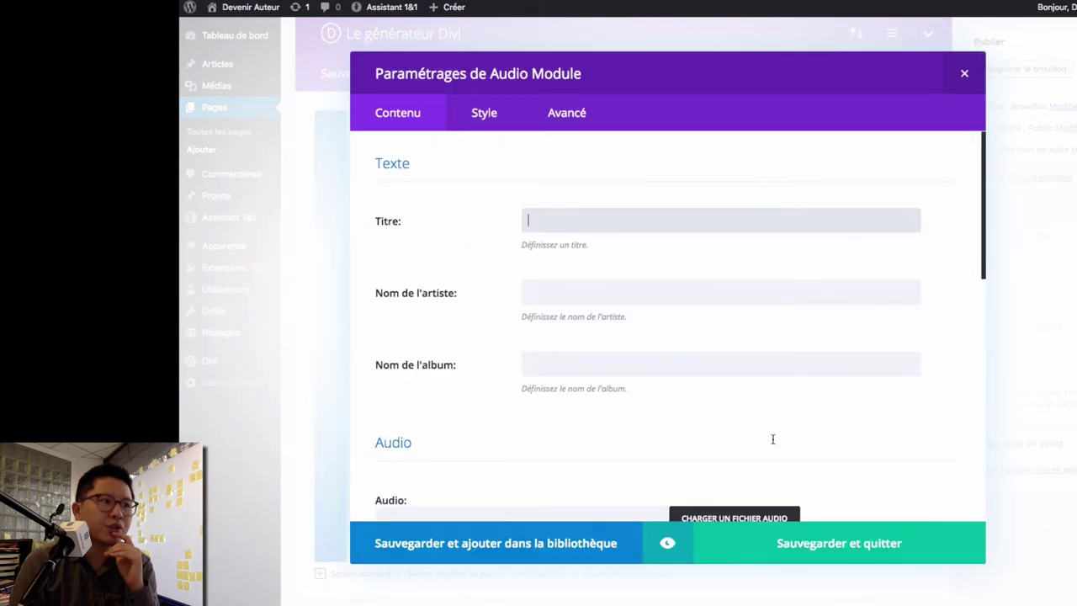
left_click(816, 560)
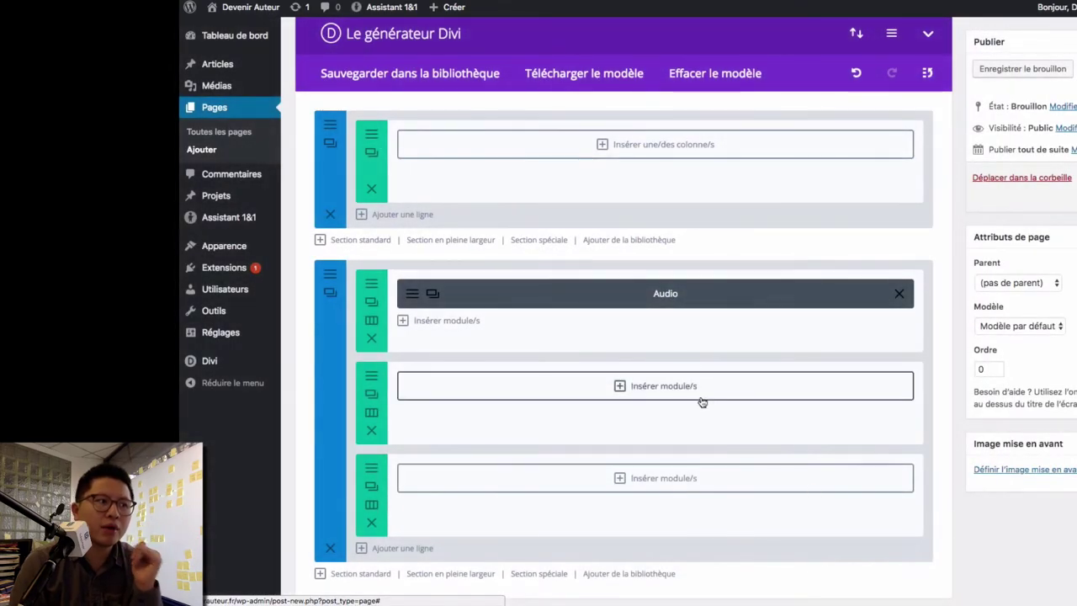
- Insert an Image module in the second row of the second section and save it with its default settings
left_click(659, 387)
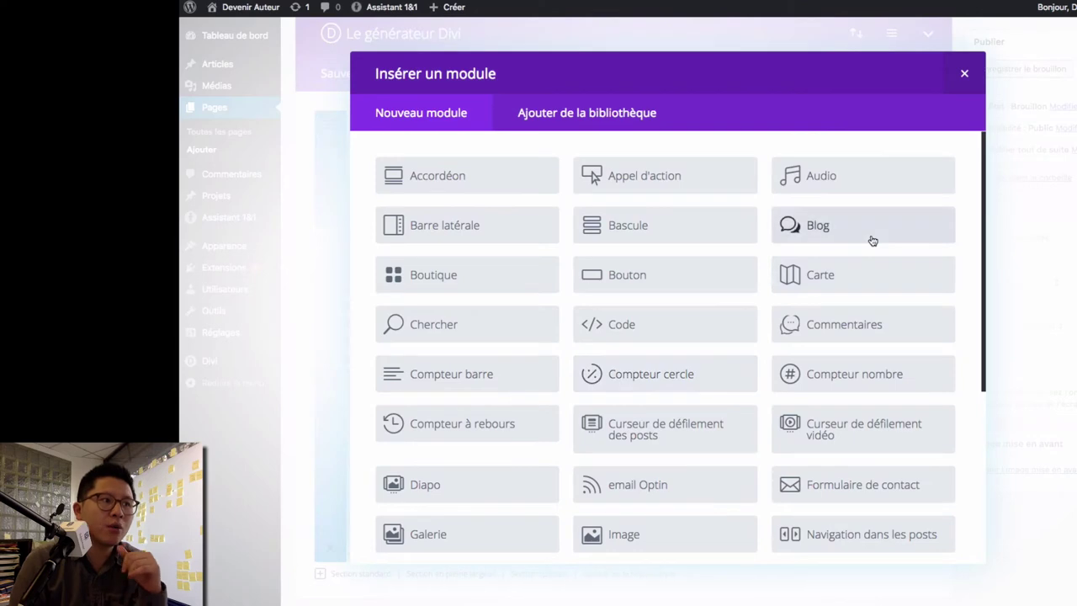
left_click(619, 537)
left_click(793, 543)
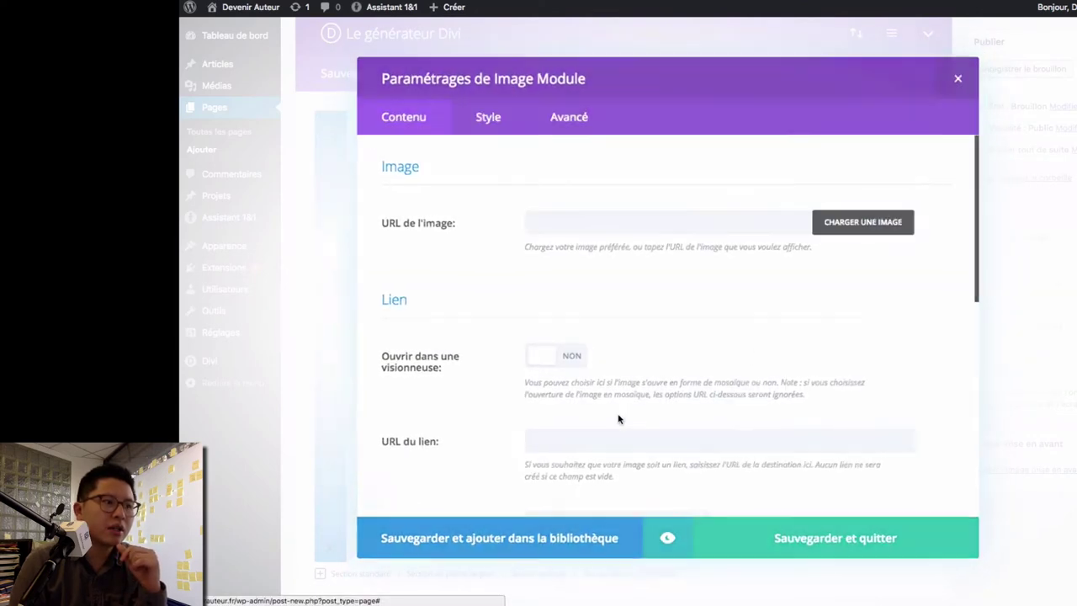
- Insert a Vidéo module in the third row of the second section and save it with its default settings
left_click(620, 477)
scroll(547, 513, "down", 5)
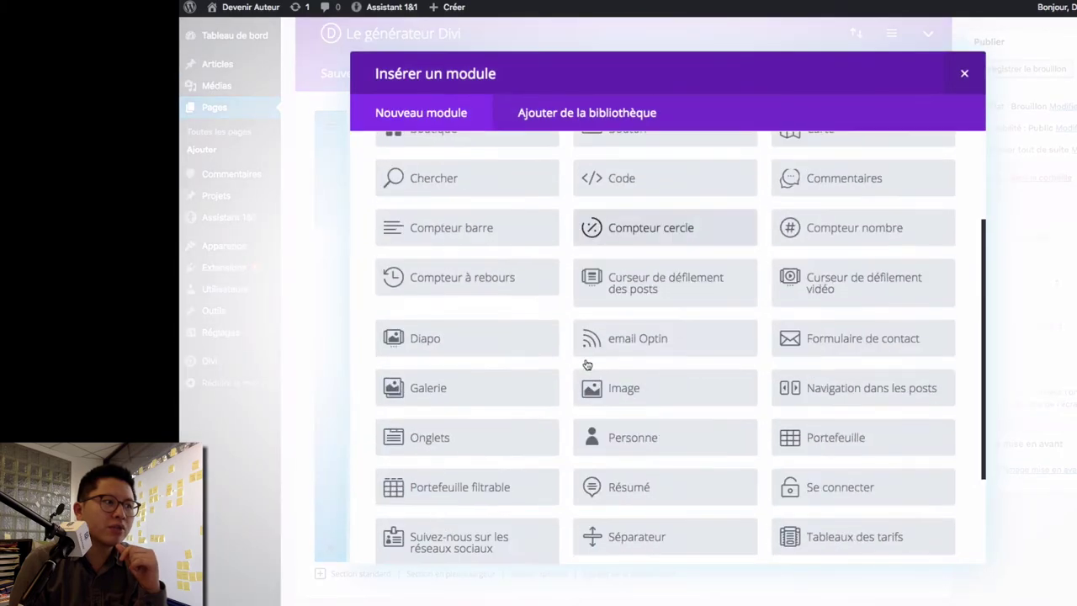
left_click(436, 515)
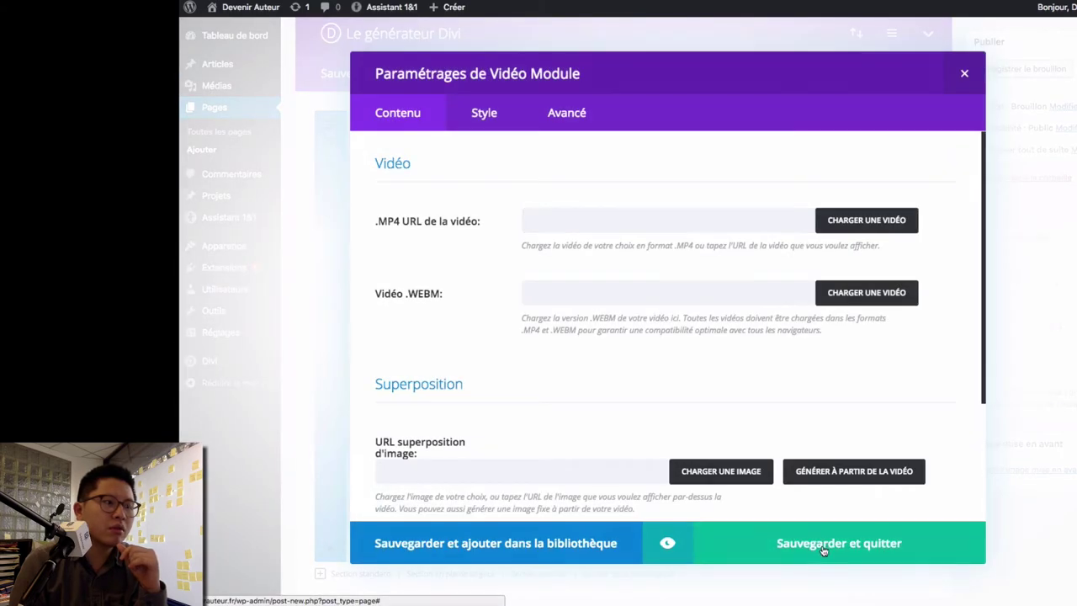
left_click(823, 549)
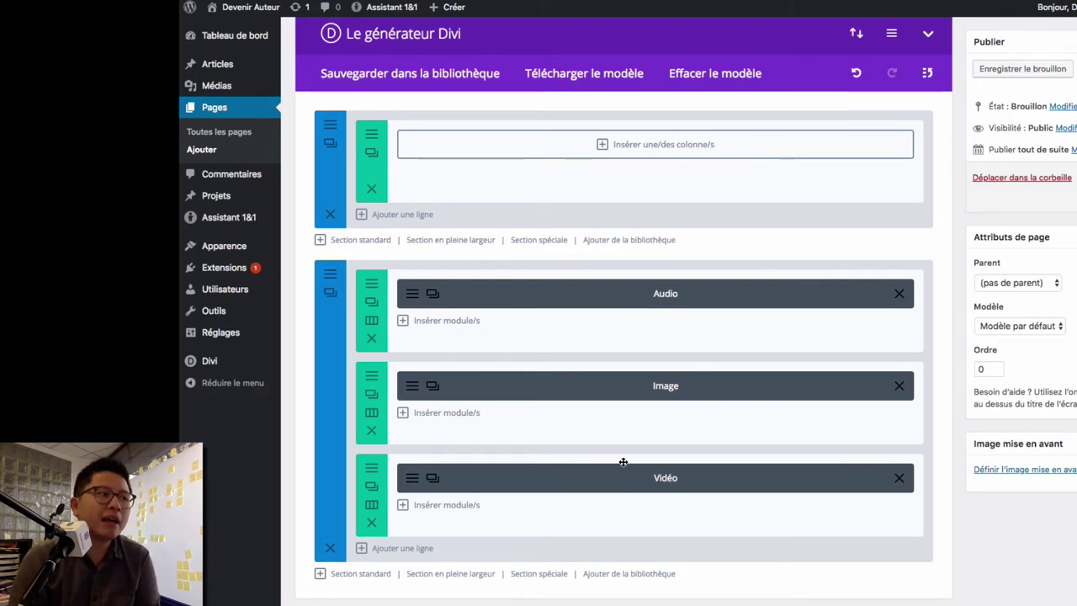
- Move the Vidéo and Image modules into the first row of the second section, ordered Vidéo, Image, Audio
left_click_drag(621, 466, 624, 313)
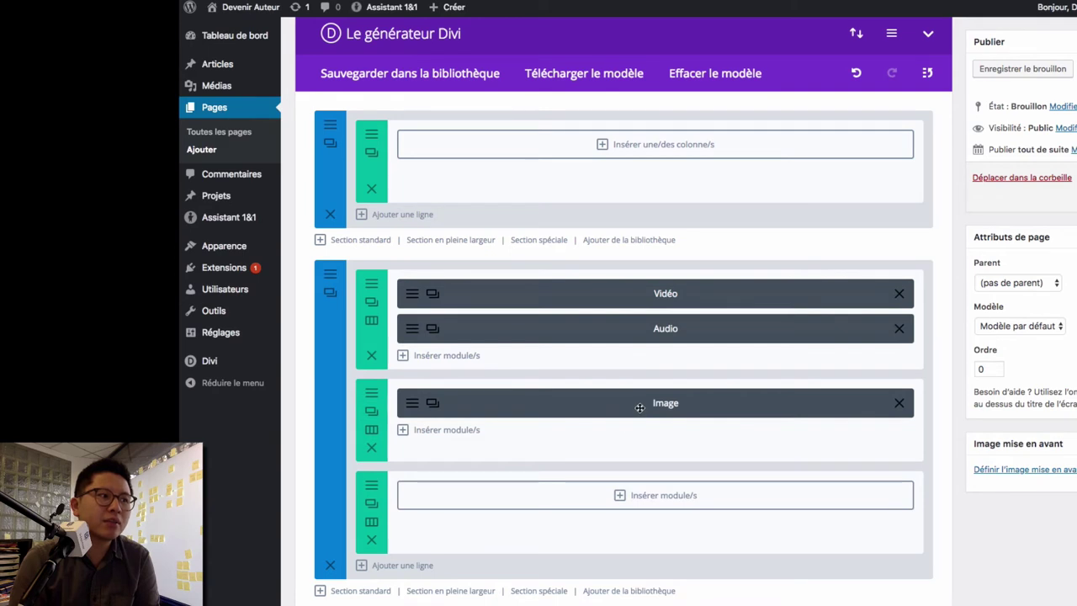
left_click_drag(639, 402, 641, 344)
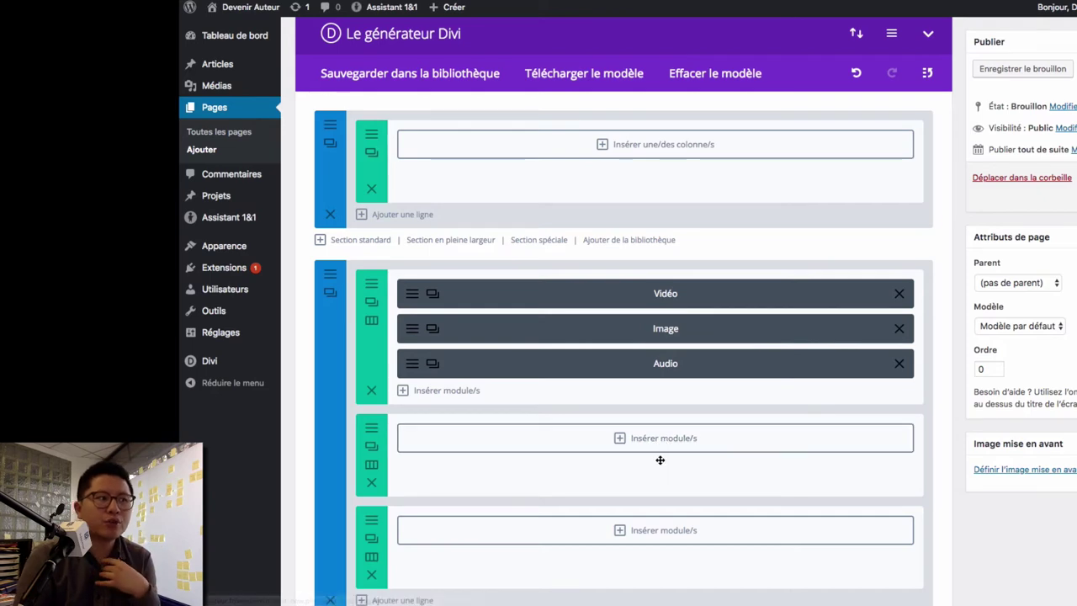
- Add another standard section below the second one with a single-column row
scroll(526, 413, "down", 5)
scroll(524, 413, "up", 1)
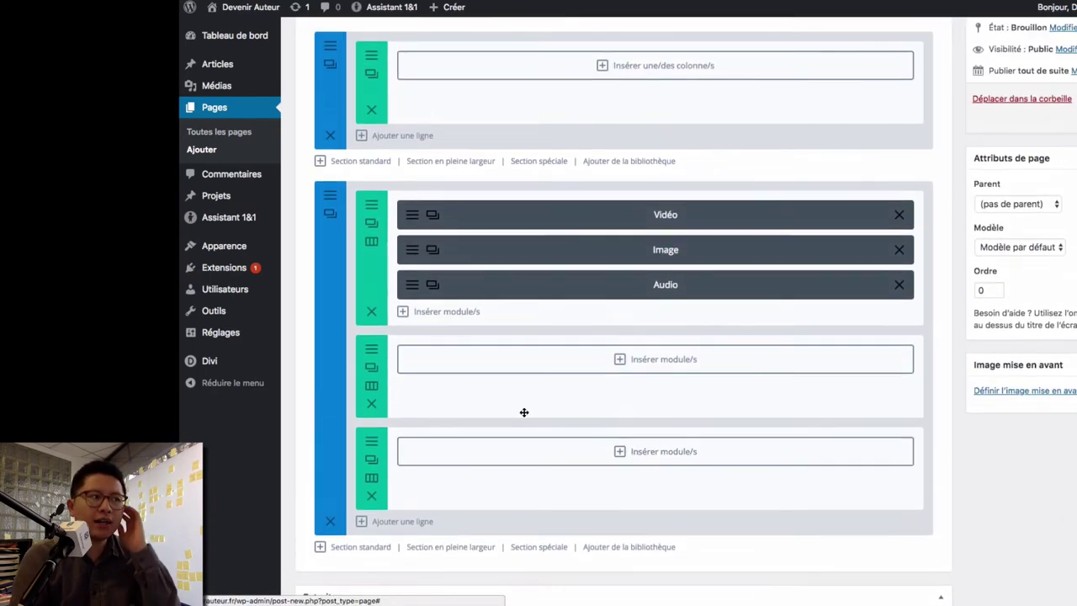
left_click(353, 549)
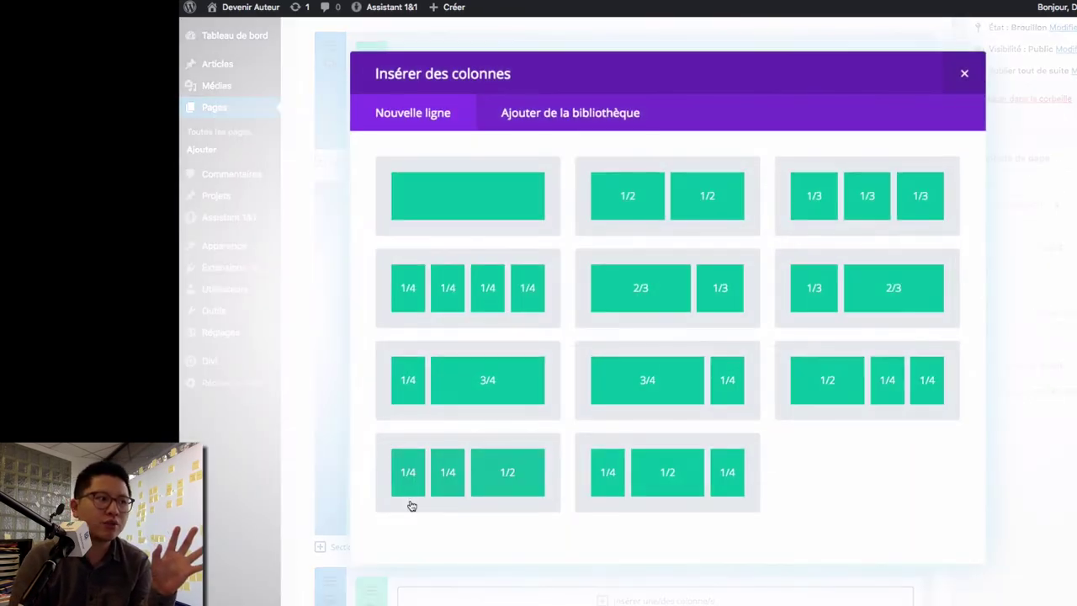
left_click(457, 233)
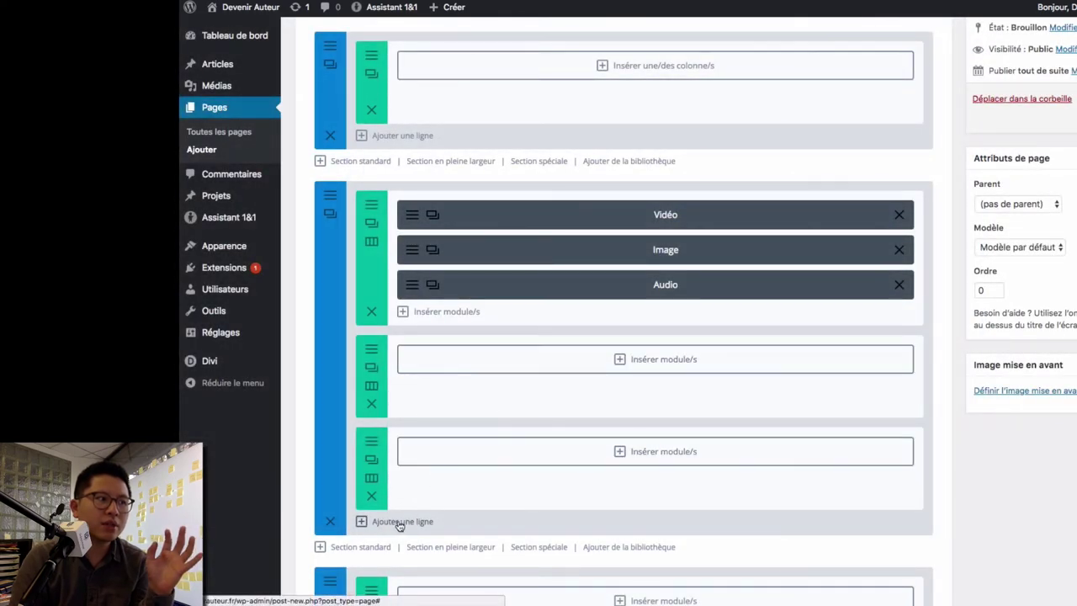
- Delete the two empty rows beneath the Vidéo, Image and Audio modules in the second section
left_click(373, 499)
left_click(371, 404)
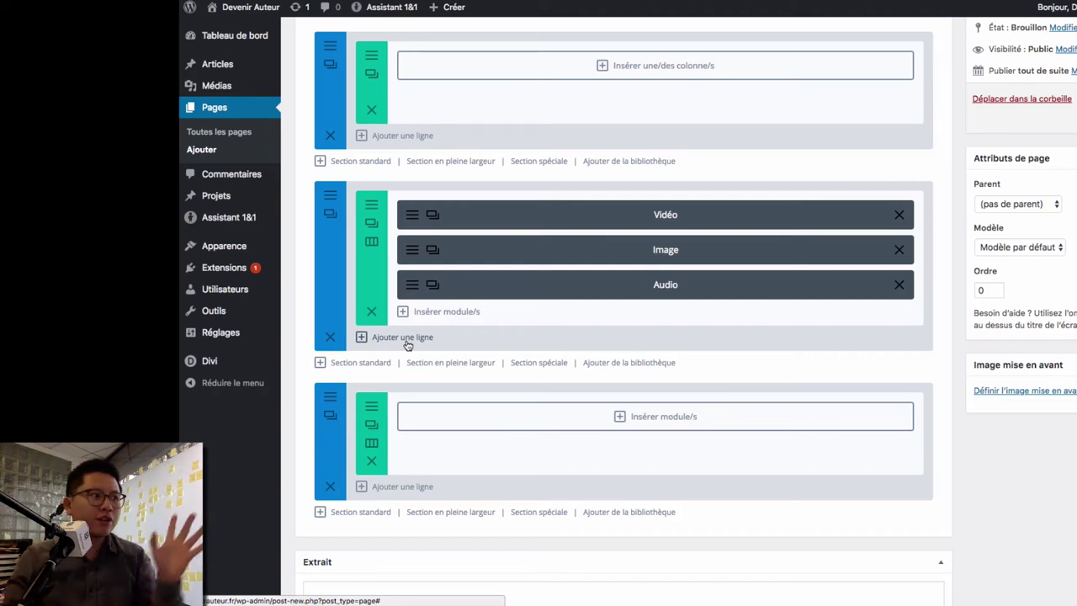
- Add a standard section directly below the Vidéo, Image and Audio section and give it two rows of two equal columns (1/2 + 1/2)
scroll(352, 370, "down", 1)
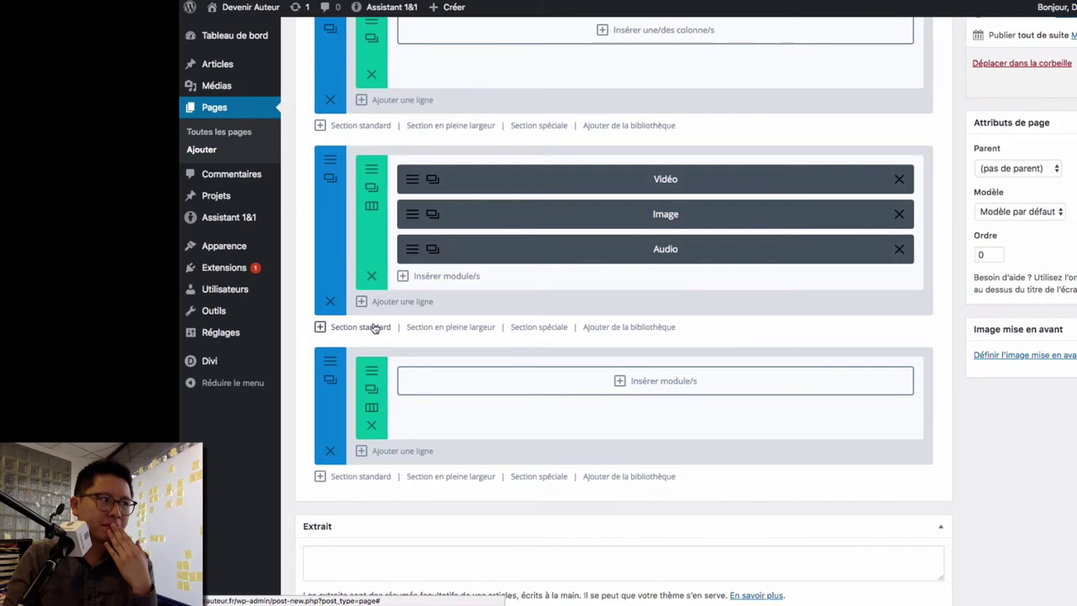
left_click(361, 327)
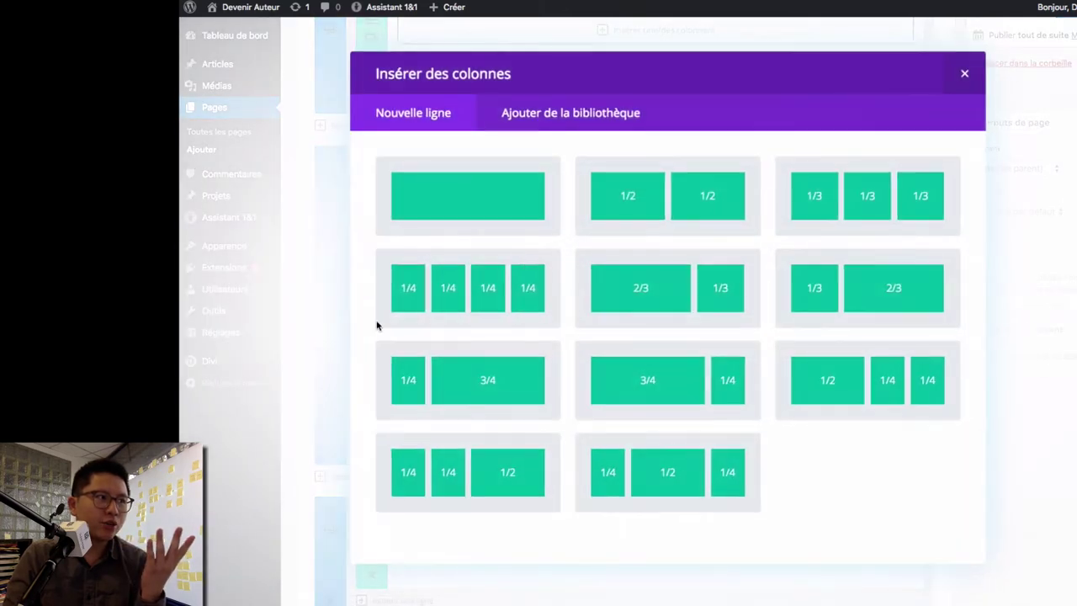
left_click(687, 196)
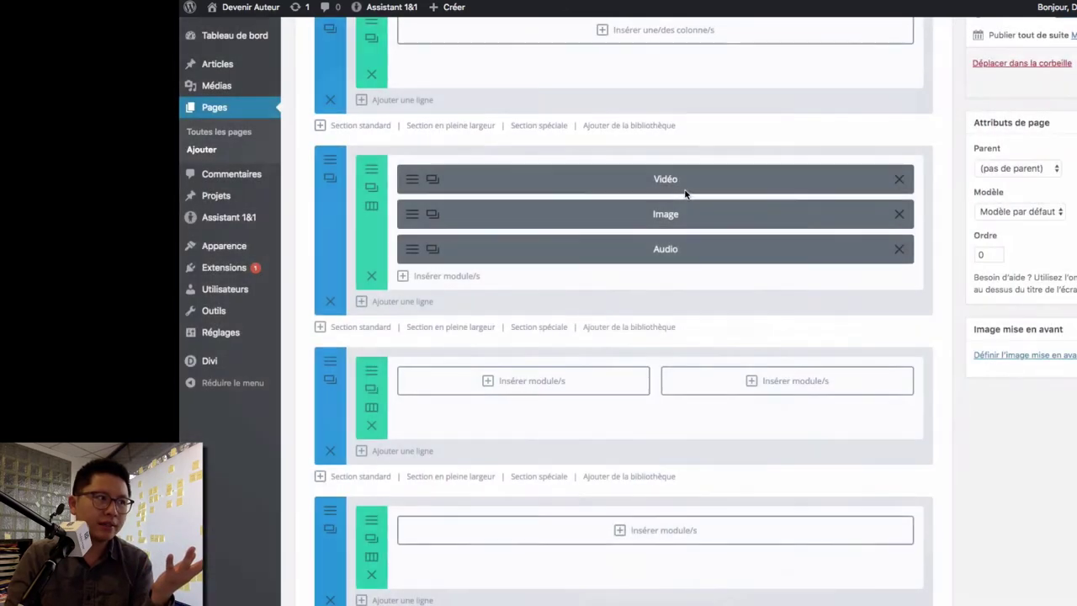
scroll(538, 389, "down", 3)
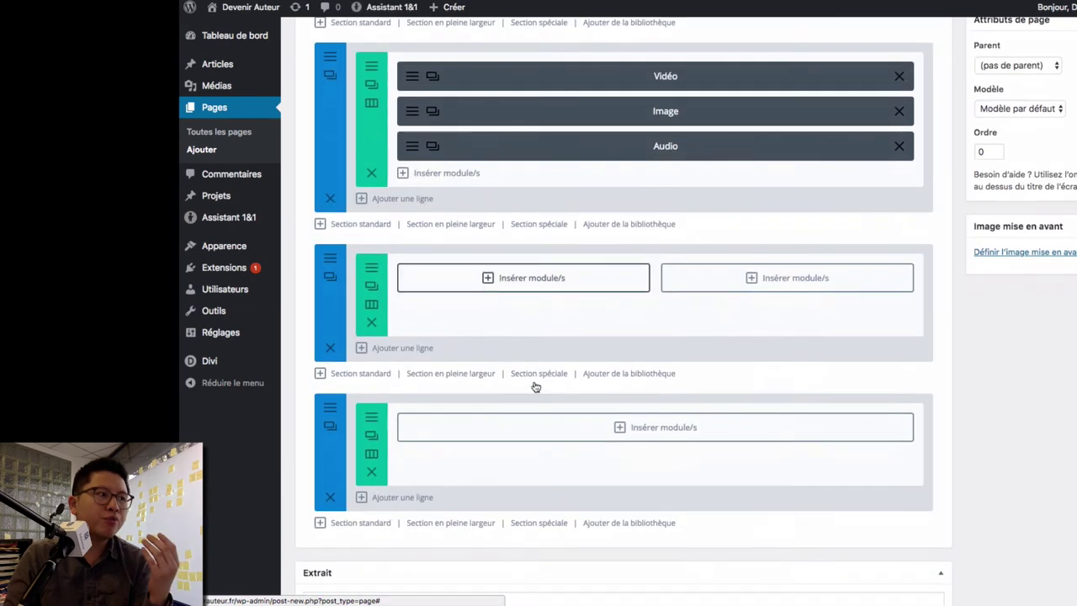
left_click(404, 347)
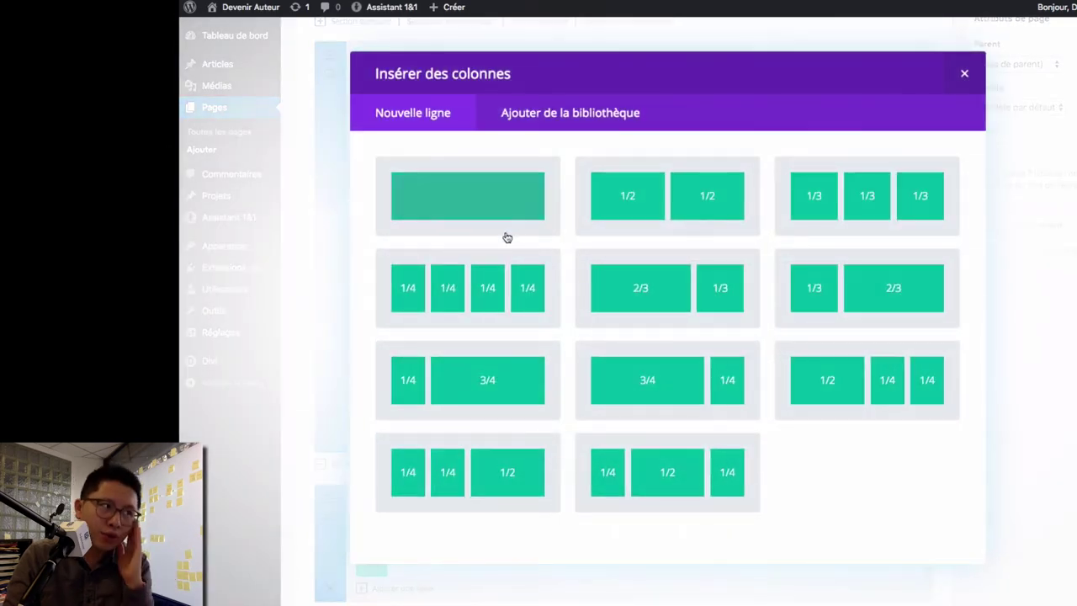
left_click(660, 199)
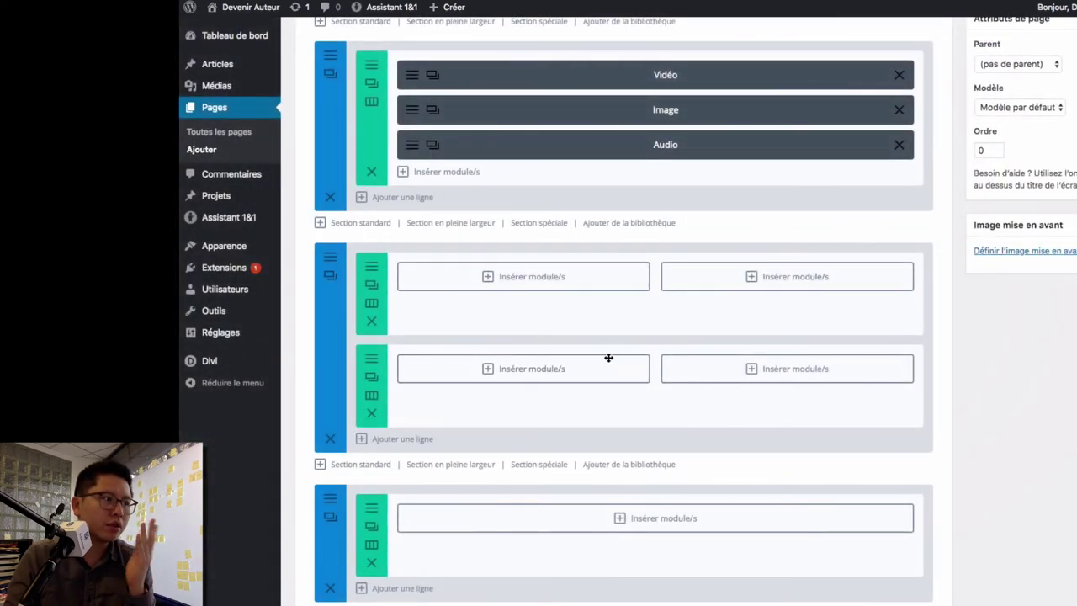
- Add a row of two equal columns (1/2 + 1/2) below the single-column row in the last section
scroll(608, 357, "down", 3)
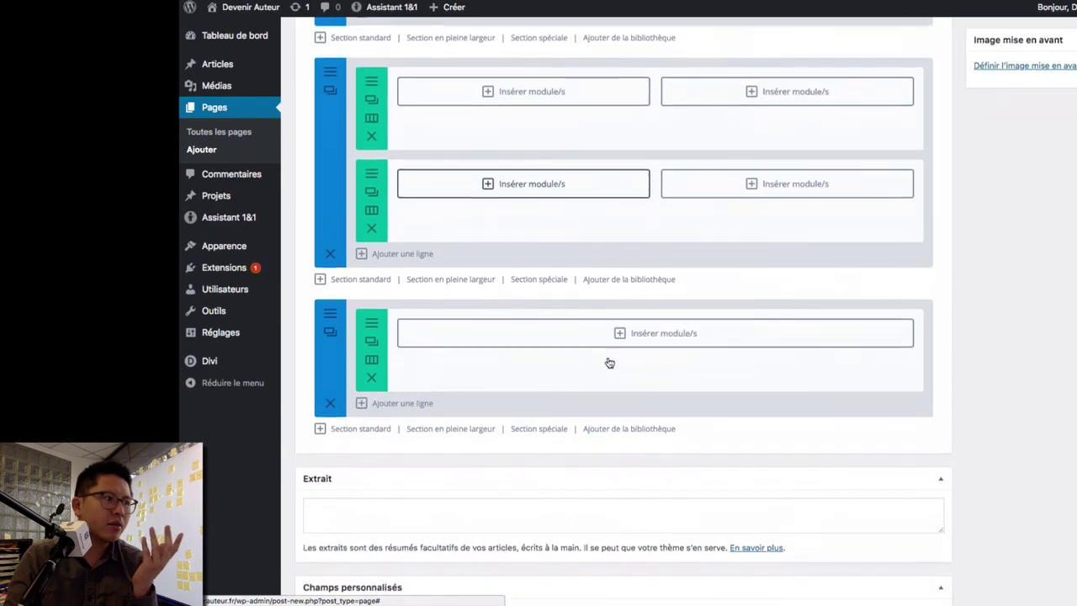
left_click(404, 403)
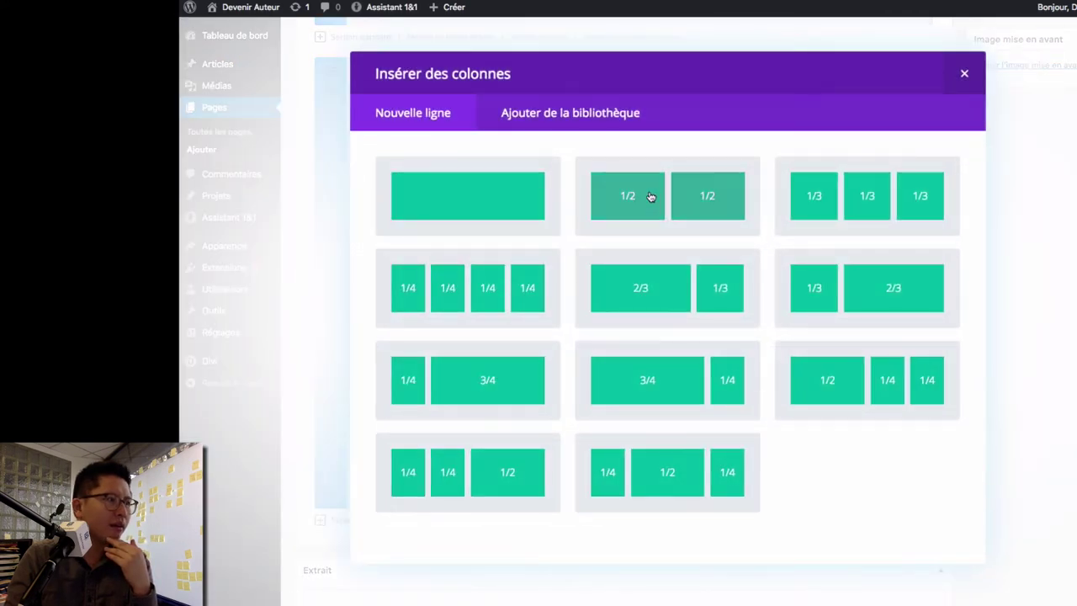
left_click(651, 196)
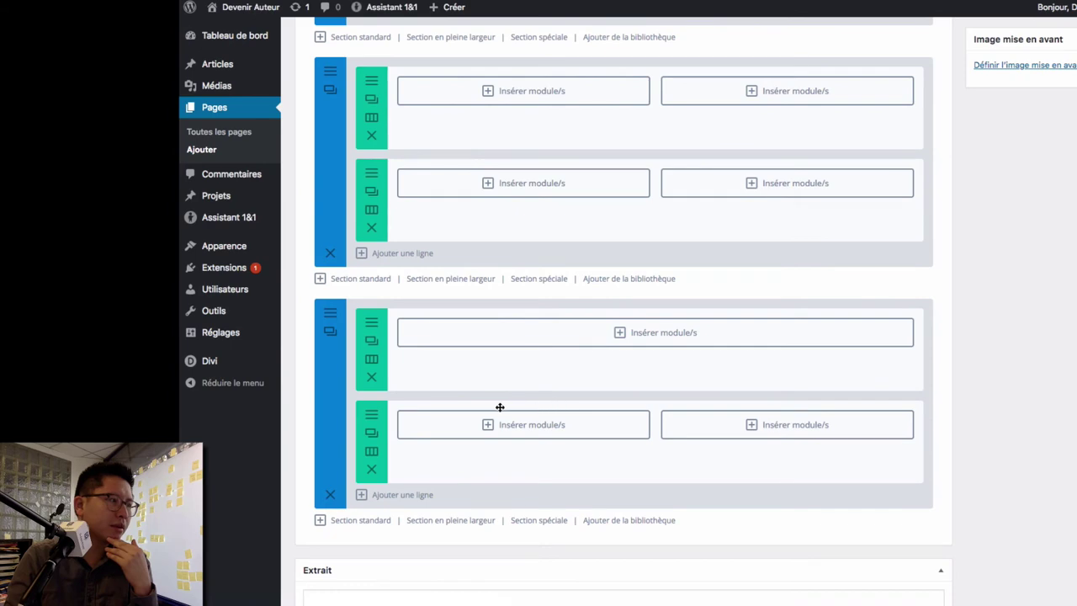
- Add another standard section at the end of the layout with a row of two equal columns (1/2 + 1/2)
scroll(511, 221, "up", 1)
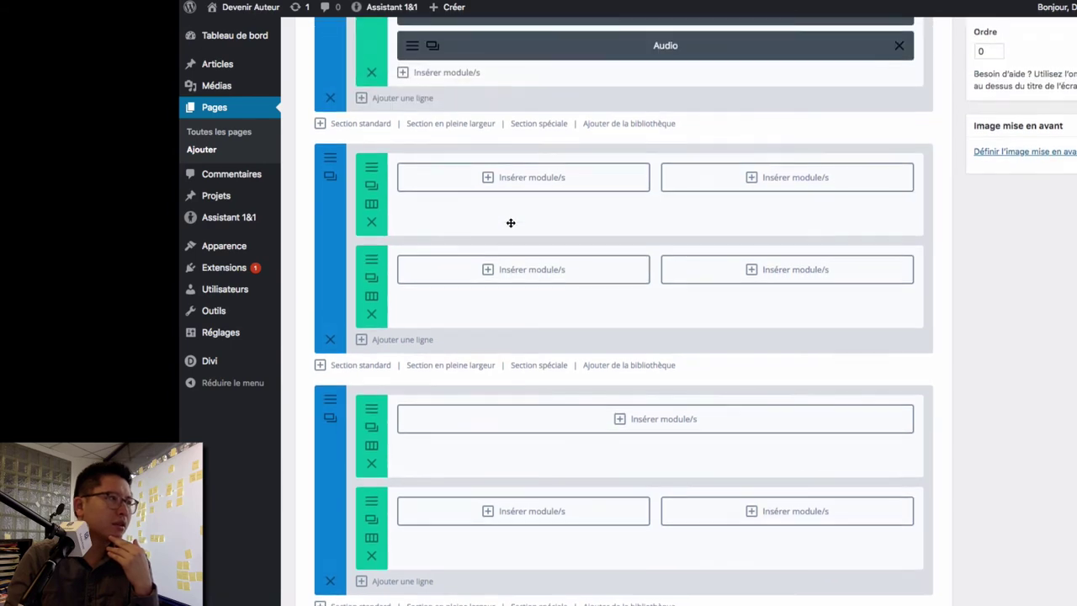
scroll(511, 222, "down", 1)
left_click(370, 520)
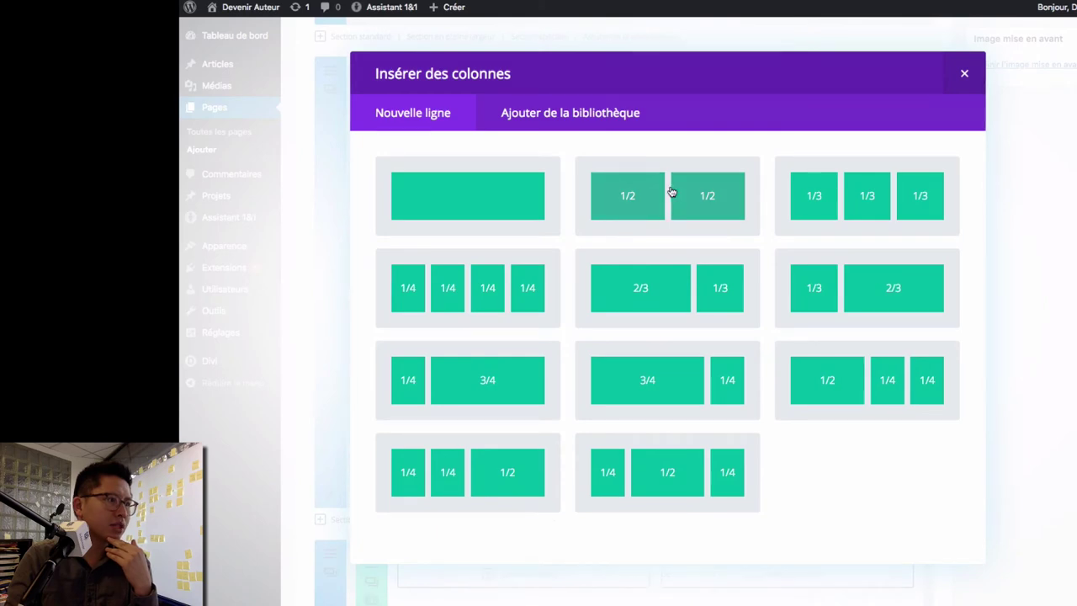
left_click(672, 192)
- Look over the sections, rows and modules of the whole page, from the newest section back up to the first
scroll(637, 239, "down", 5)
scroll(637, 241, "up", 1)
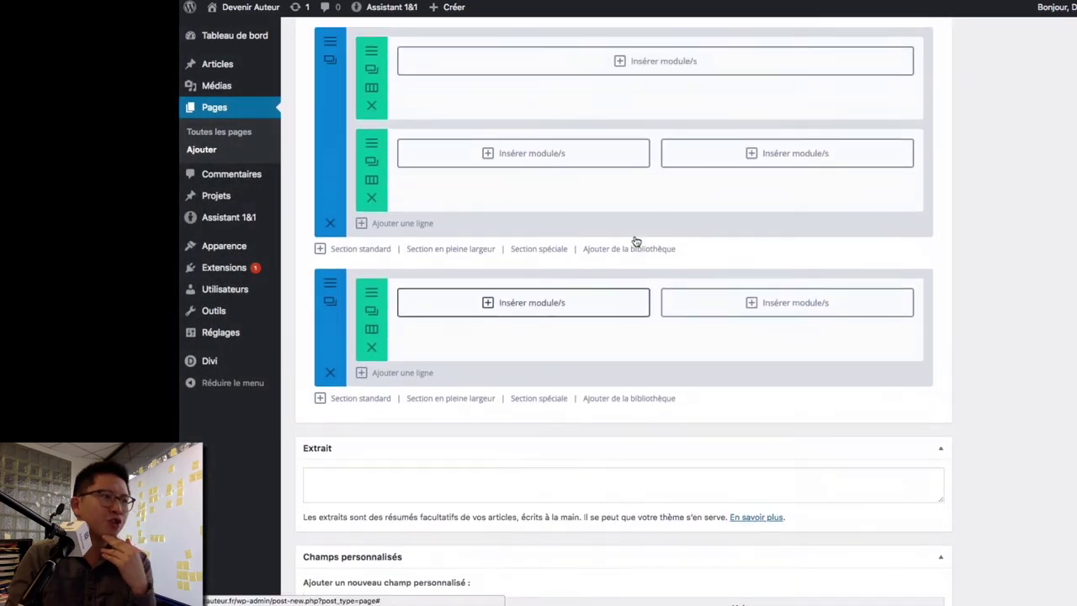
scroll(637, 242, "up", 2)
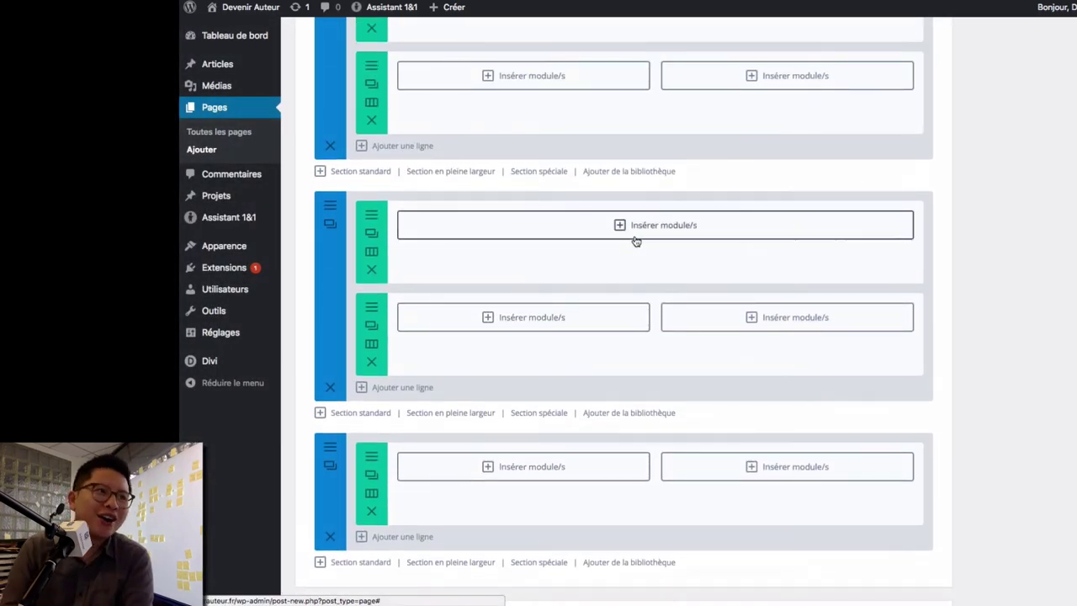
scroll(901, 243, "up", 4)
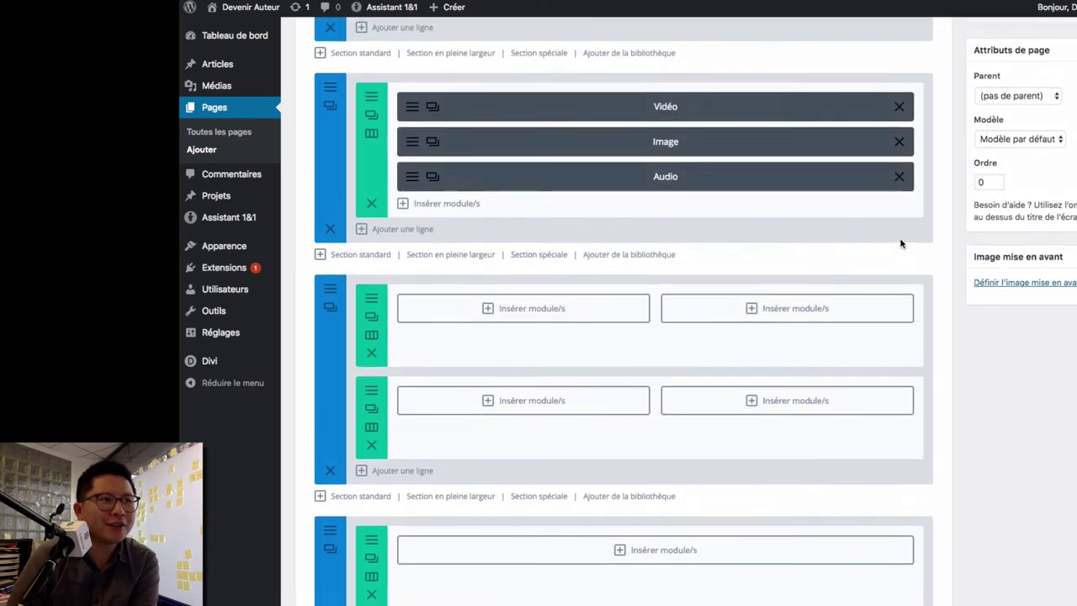
scroll(902, 243, "up", 5)
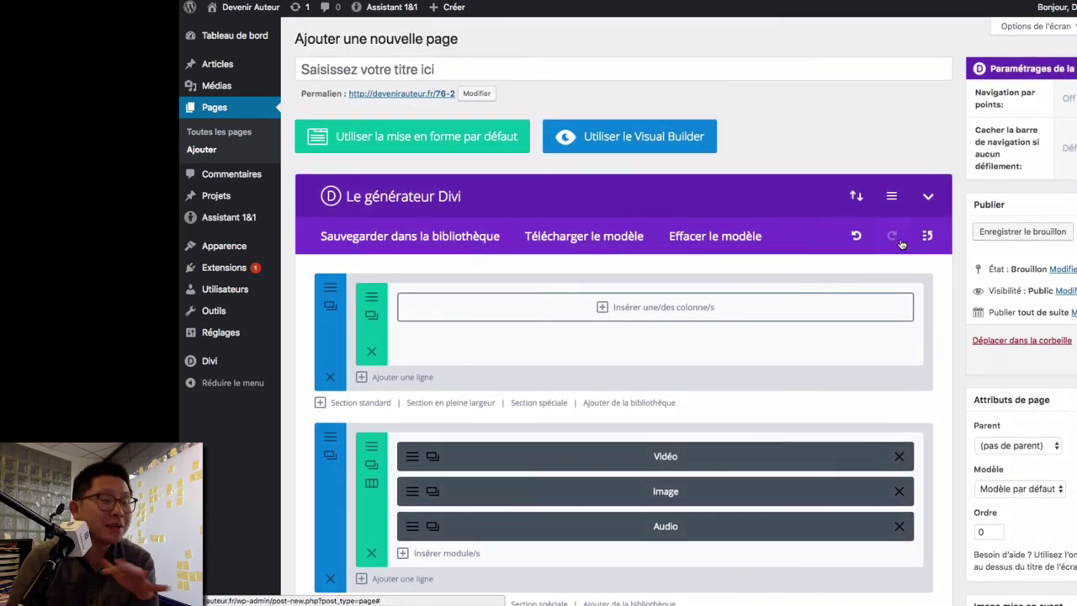
scroll(903, 242, "down", 8)
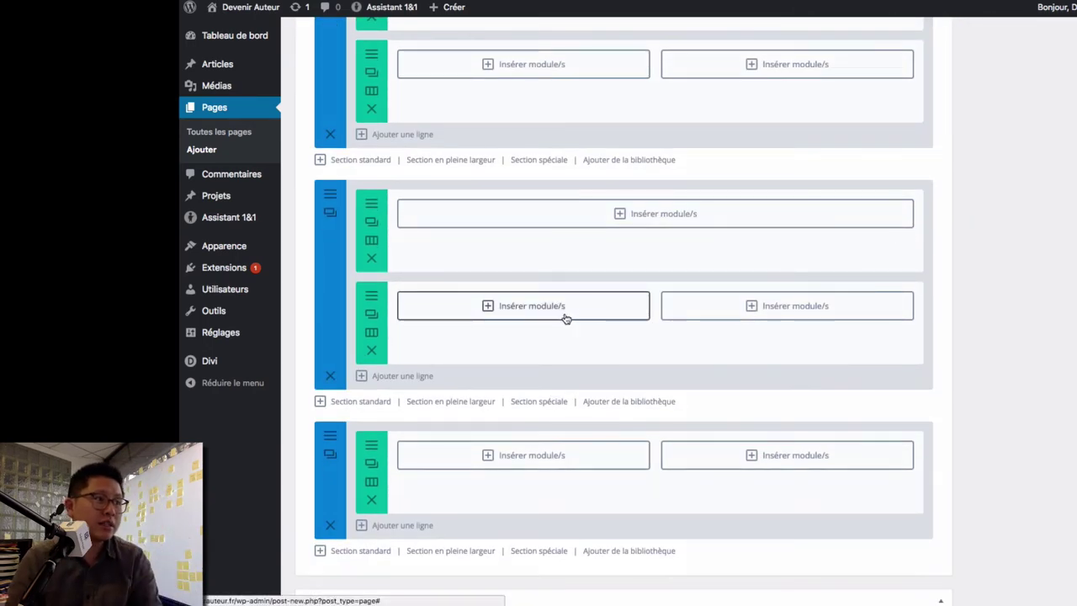
scroll(568, 316, "up", 1)
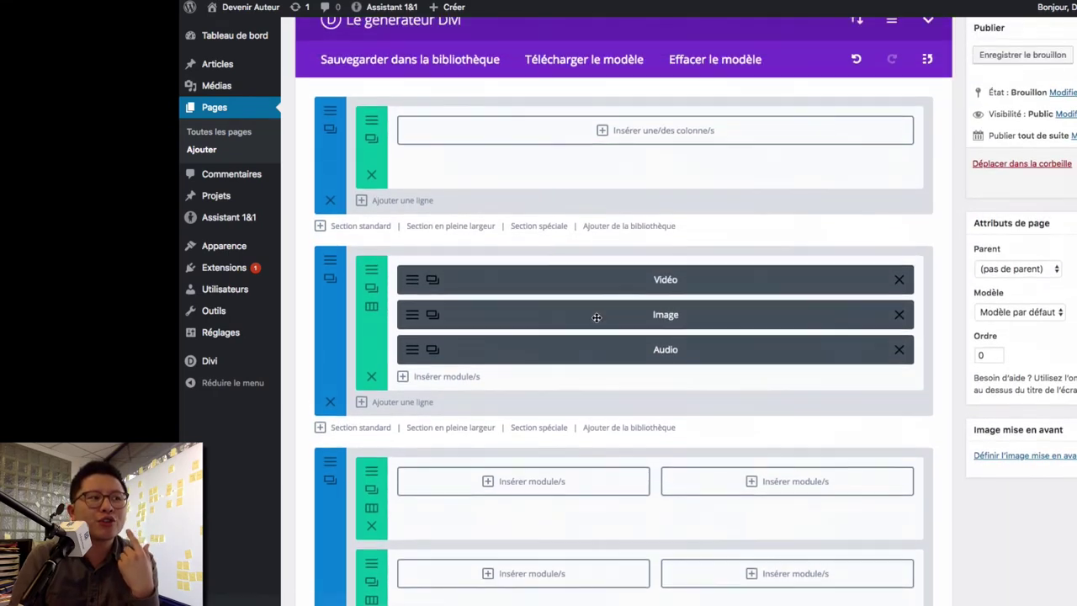
scroll(596, 321, "up", 2)
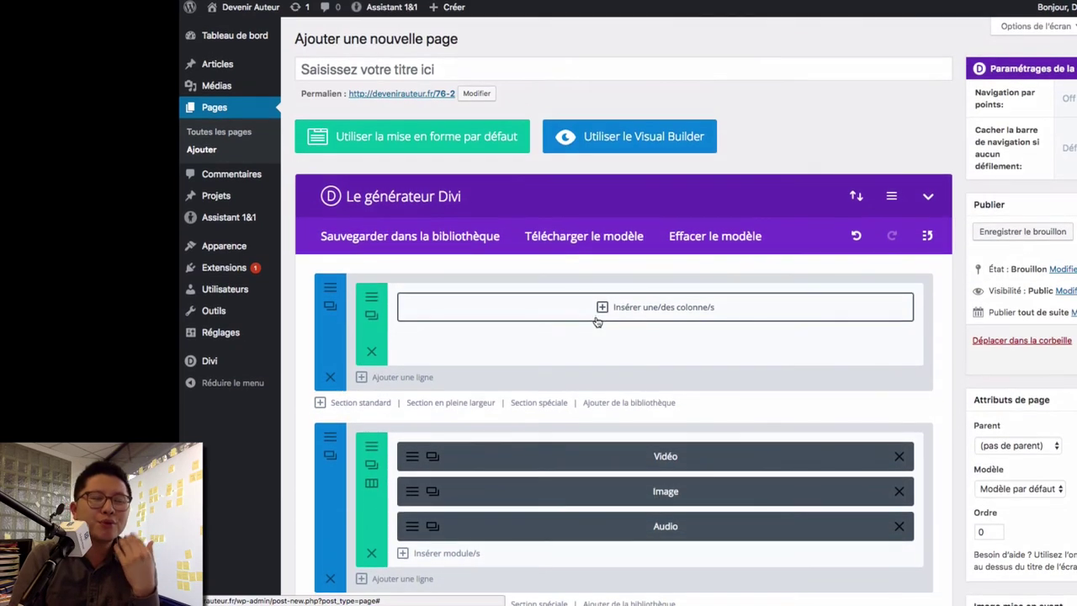
- Open the premade layouts library and browse the available layout packs
left_click(556, 237)
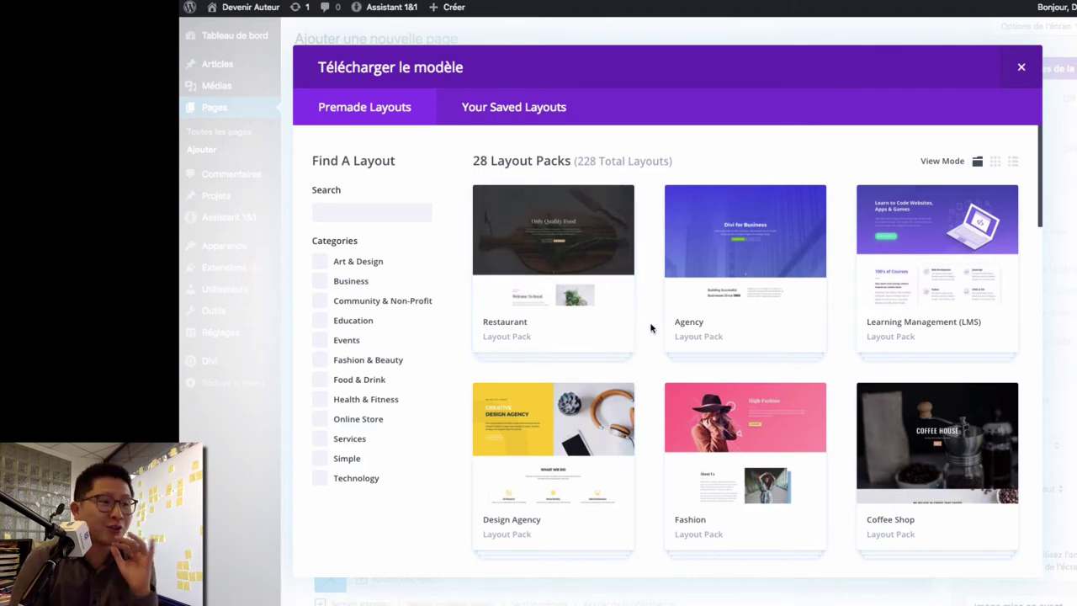
scroll(650, 328, "down", 5)
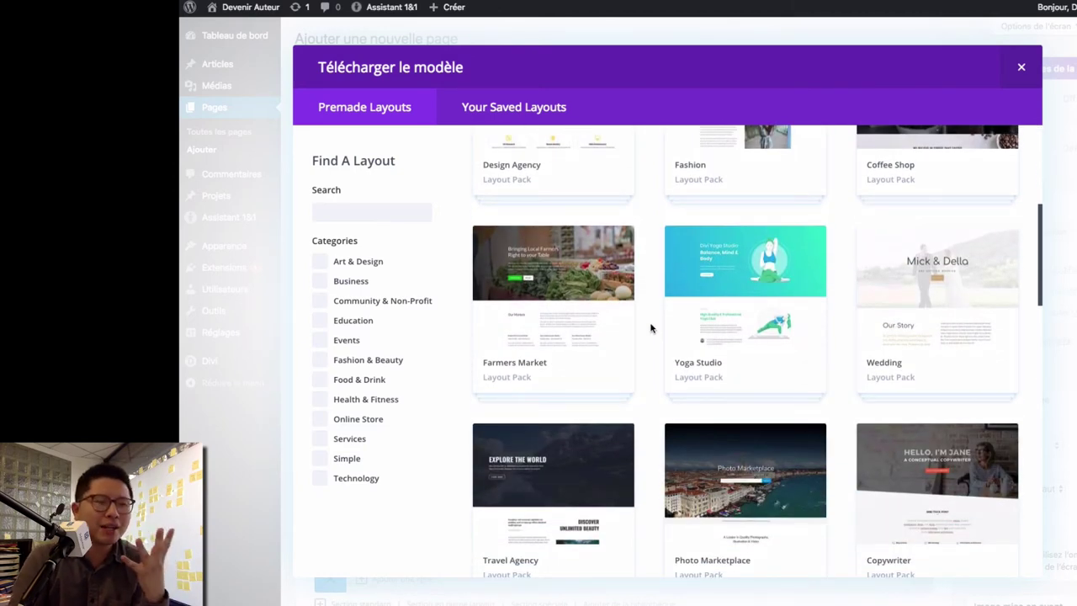
scroll(650, 329, "down", 4)
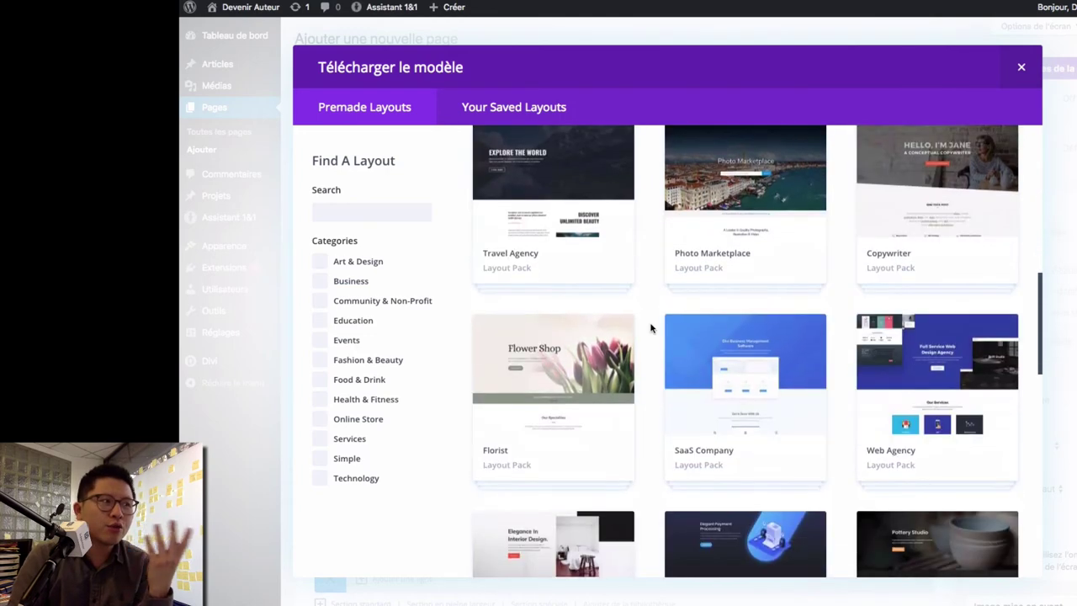
scroll(651, 328, "down", 10)
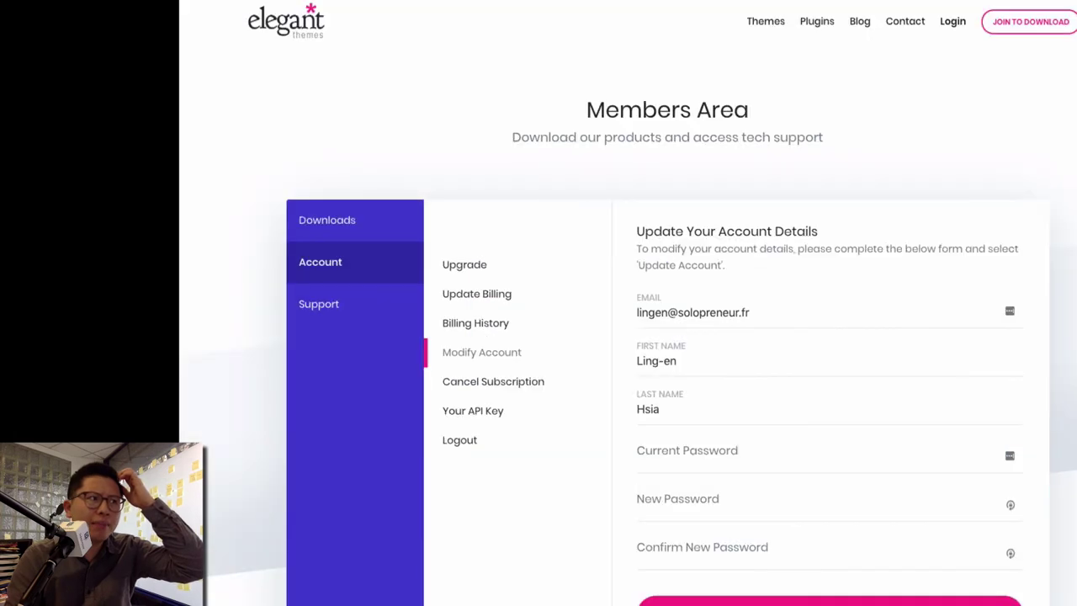
scroll(341, 268, "down", 1)
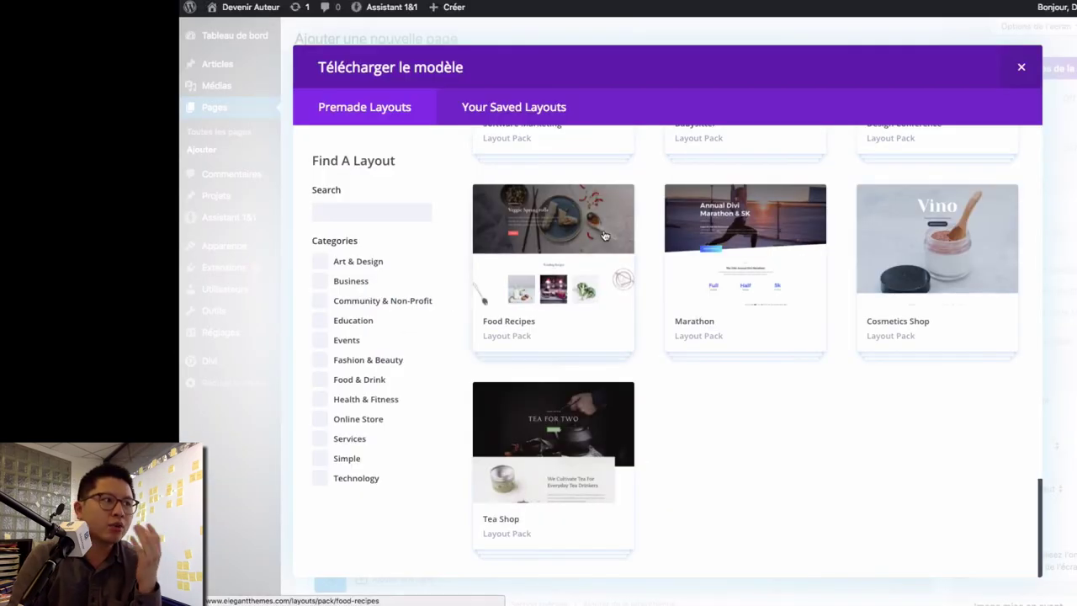
scroll(909, 249, "up", 5)
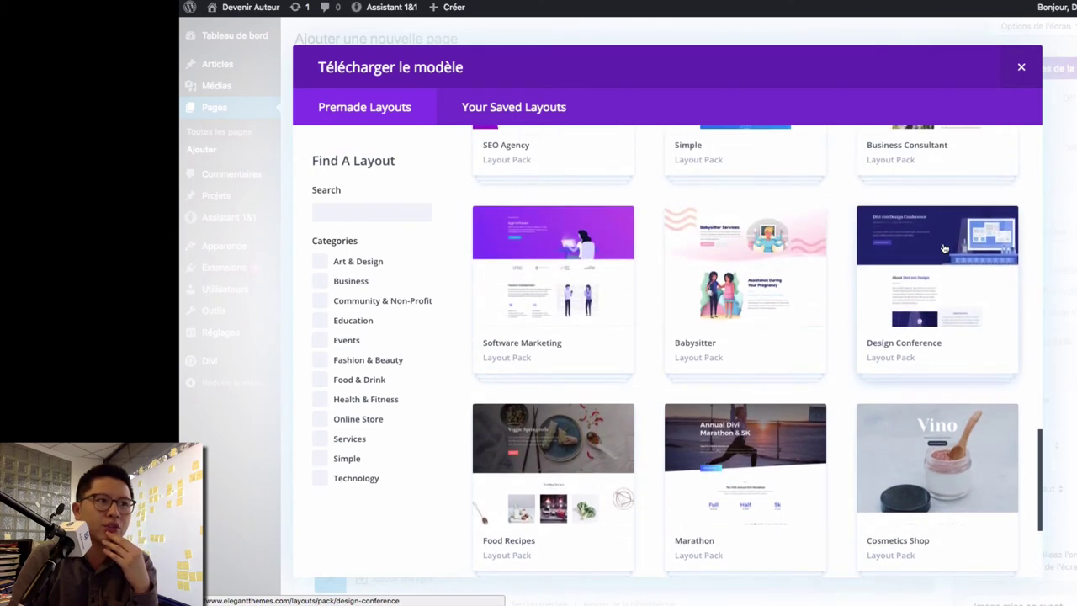
- Open the Design Conference layout pack and look through the preview of its Landing page
left_click(943, 244)
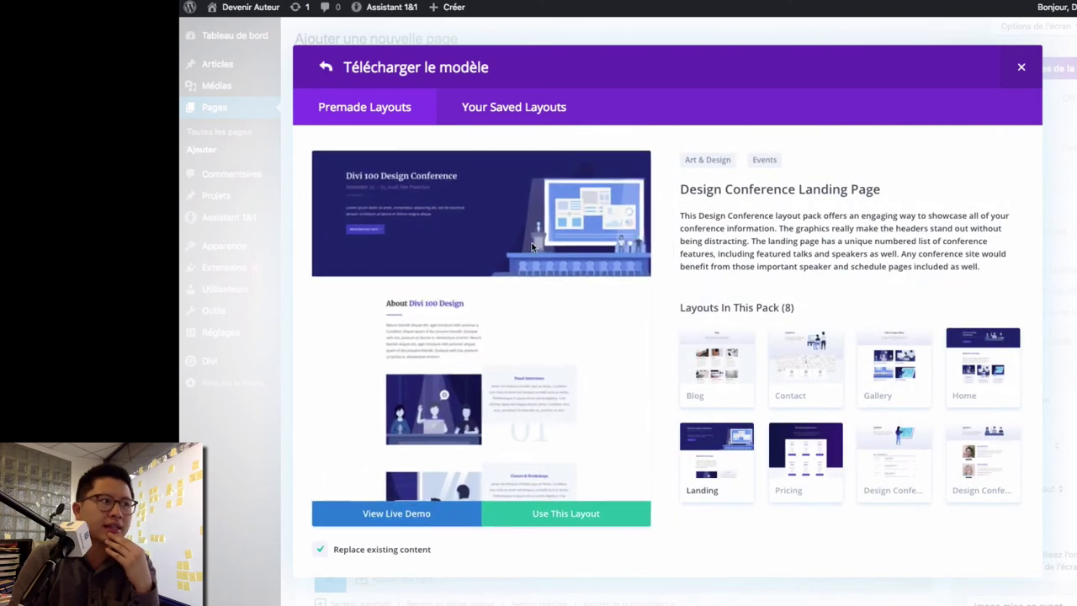
scroll(532, 244, "down", 3)
scroll(532, 244, "up", 3)
scroll(532, 246, "down", 4)
scroll(532, 245, "up", 5)
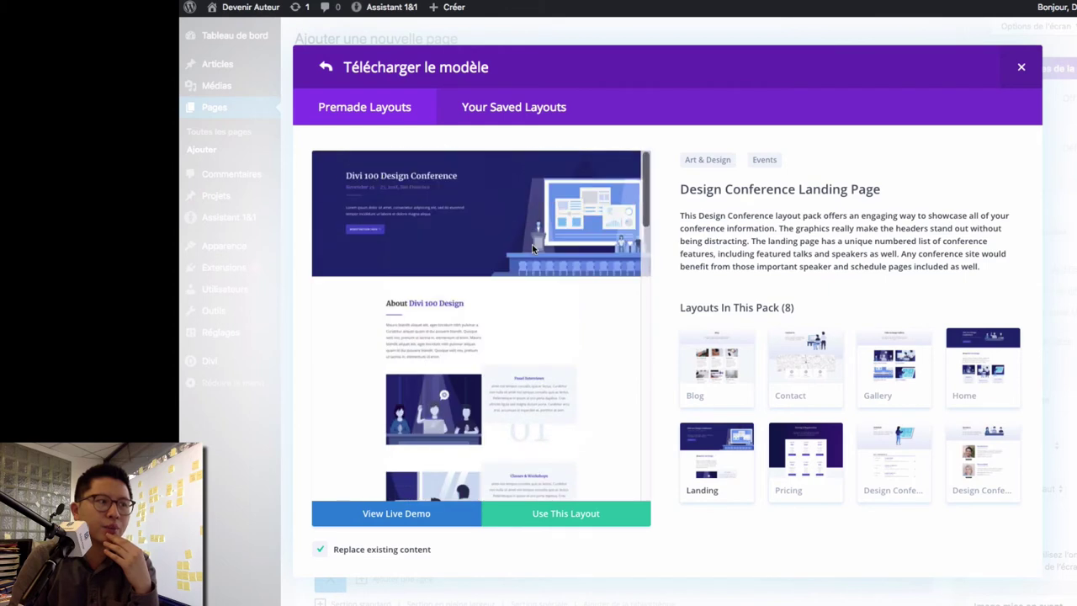
- Preview the Contact, Pricing, Landing and Speakers layouts of the Design Conference pack
left_click(808, 370)
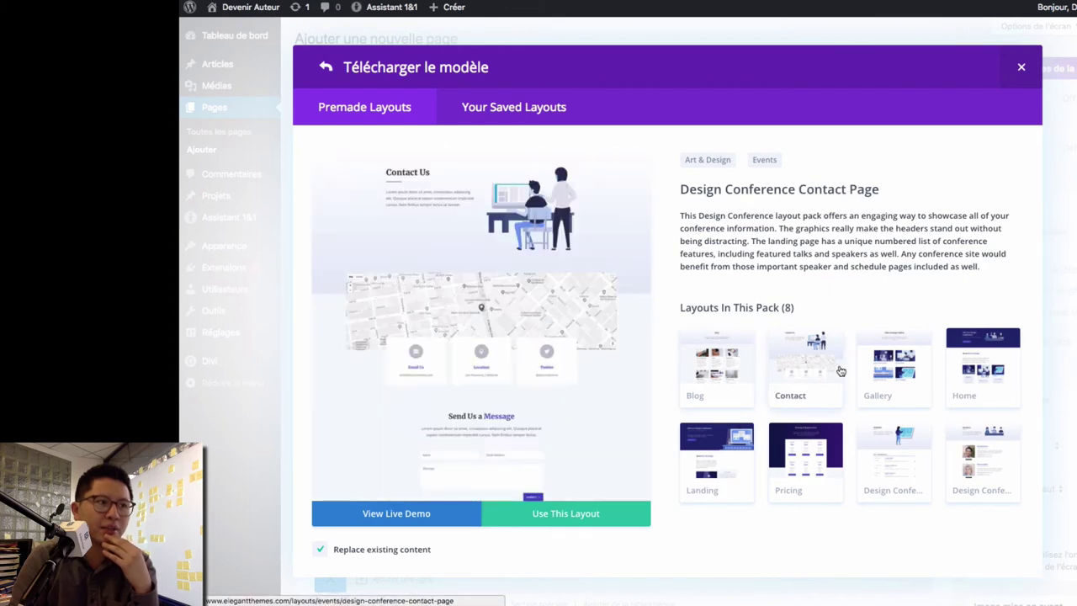
left_click(798, 463)
left_click(705, 455)
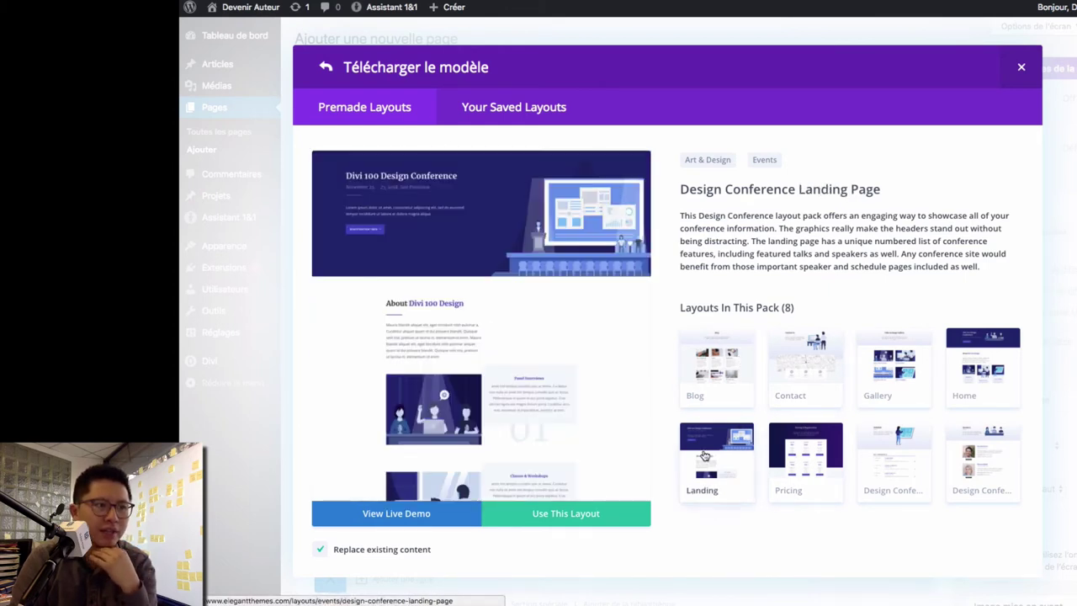
left_click(985, 456)
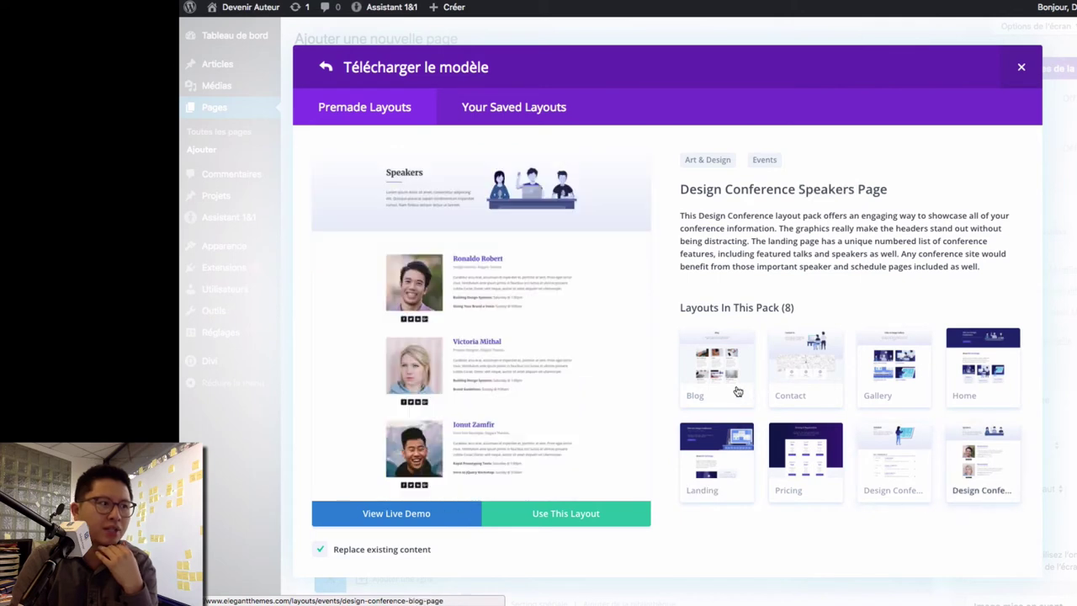
- Load the Design Conference Home layout into the page, replacing the existing content
left_click(991, 357)
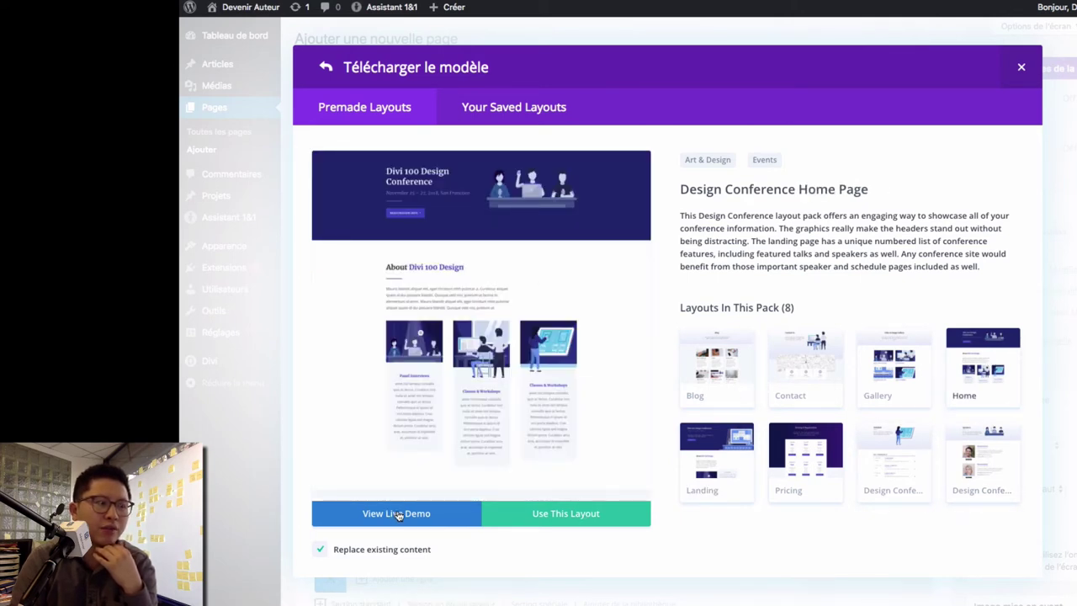
left_click(563, 514)
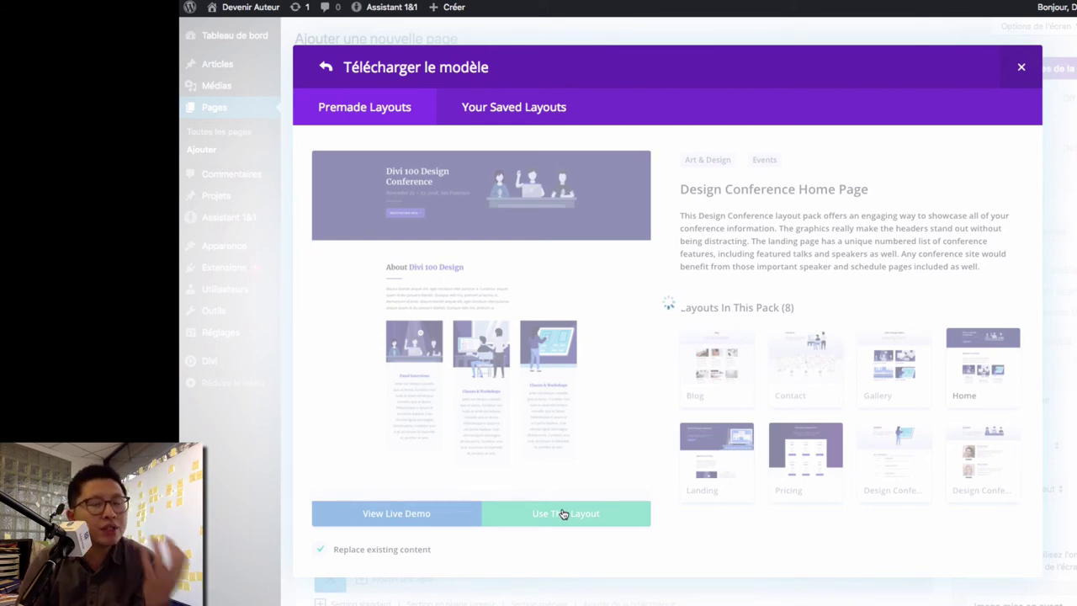
scroll(600, 450, "down", 4)
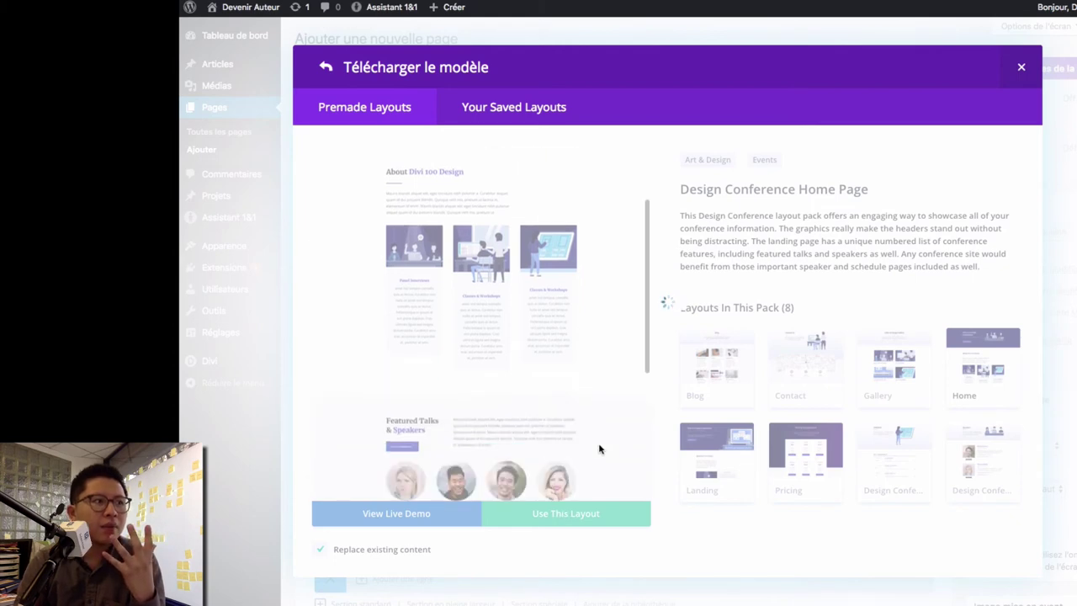
scroll(580, 448, "up", 5)
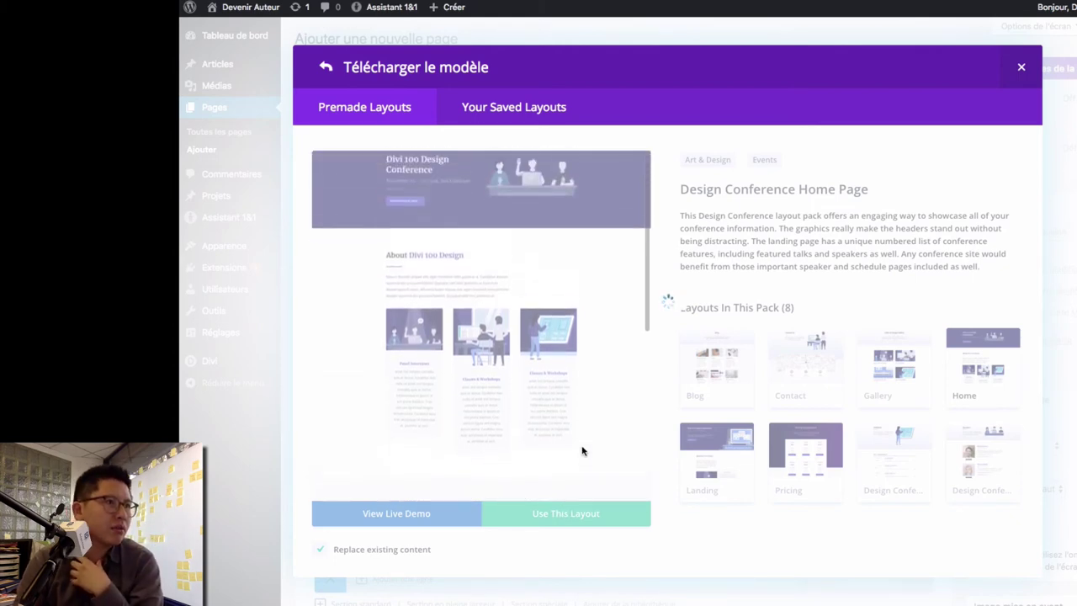
scroll(579, 442, "down", 2)
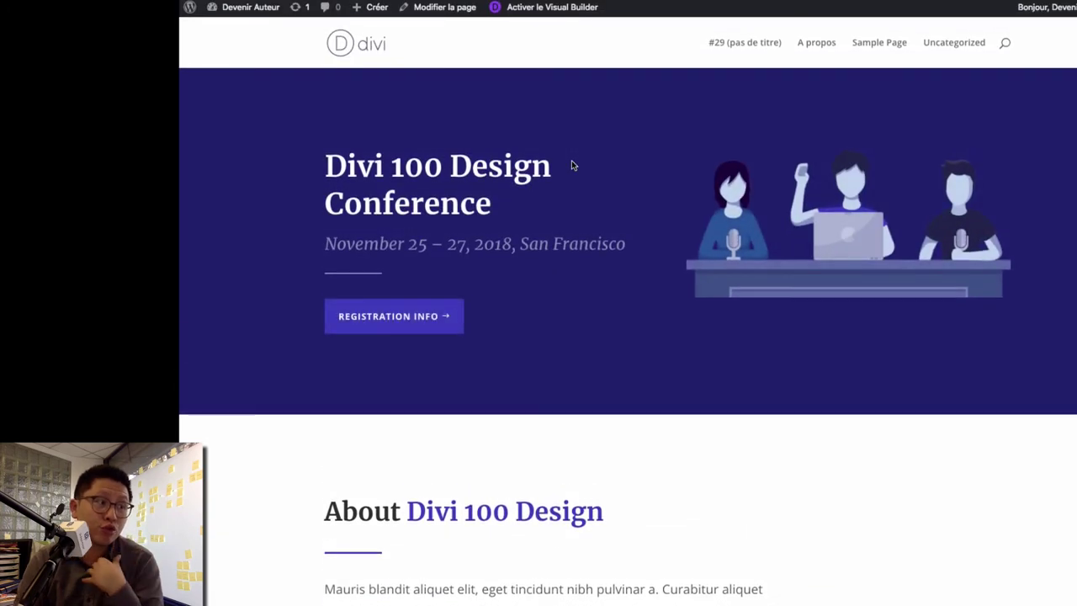
- Examine the rendered conference page, from the opening banner through the speakers down to the sponsors
scroll(572, 165, "down", 10)
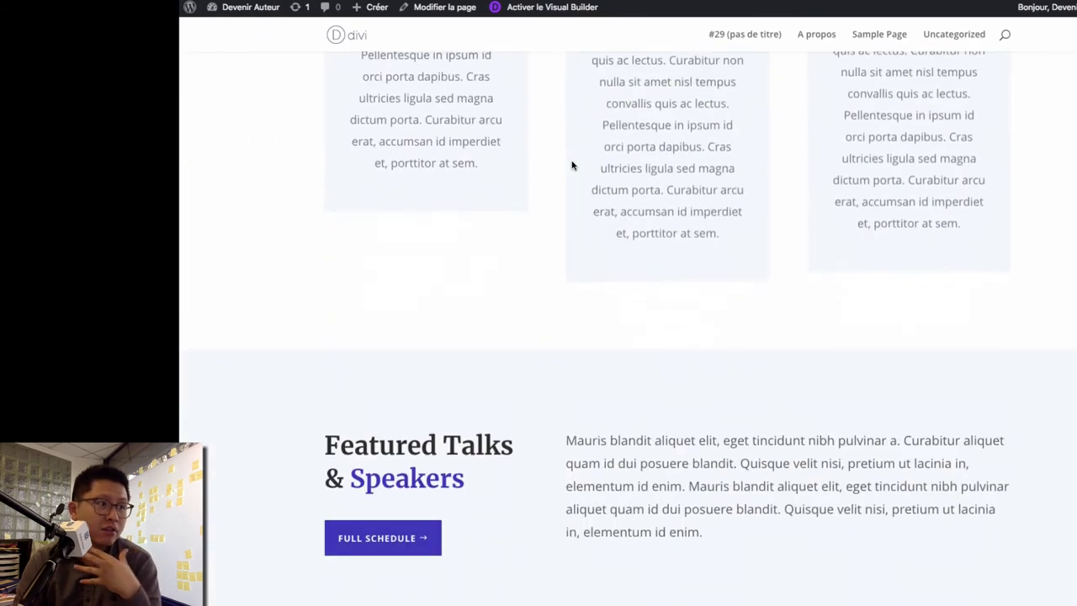
scroll(571, 165, "down", 10)
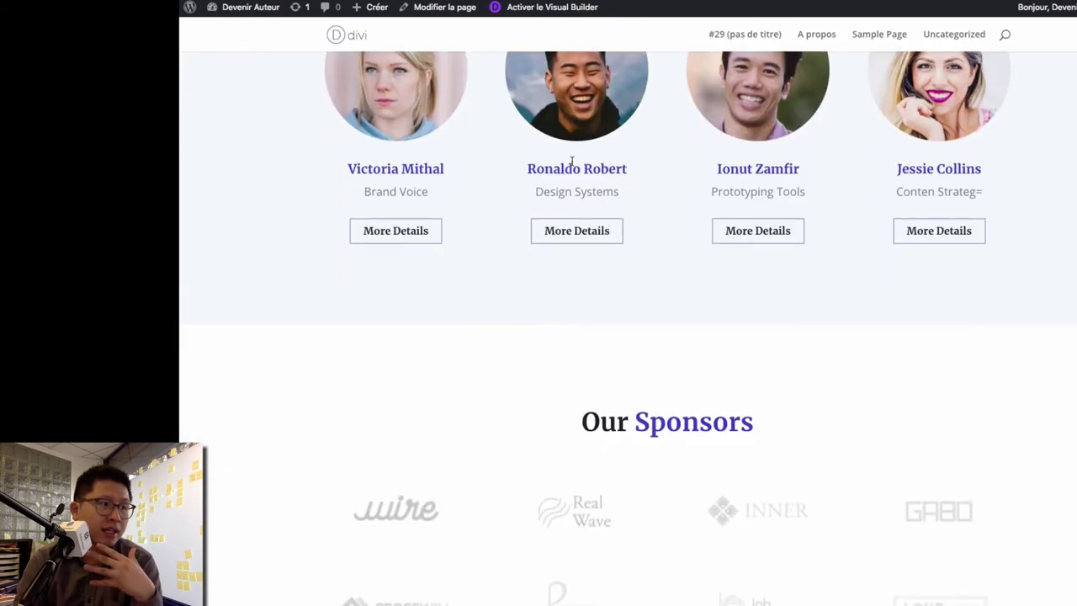
scroll(571, 165, "up", 10)
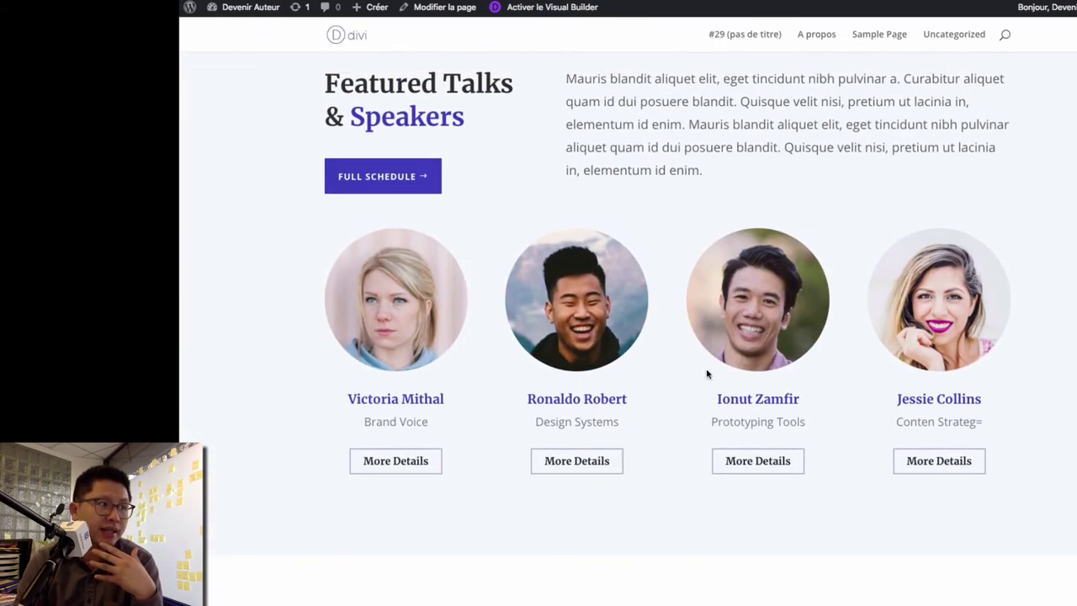
scroll(707, 374, "down", 5)
scroll(642, 288, "down", 3)
scroll(637, 303, "up", 10)
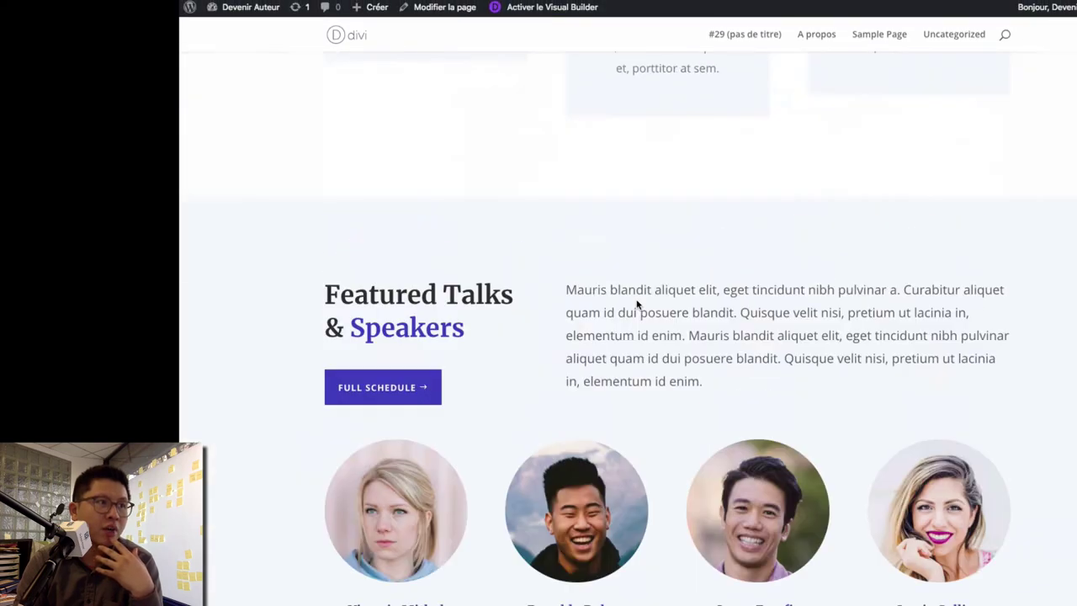
scroll(637, 305, "up", 10)
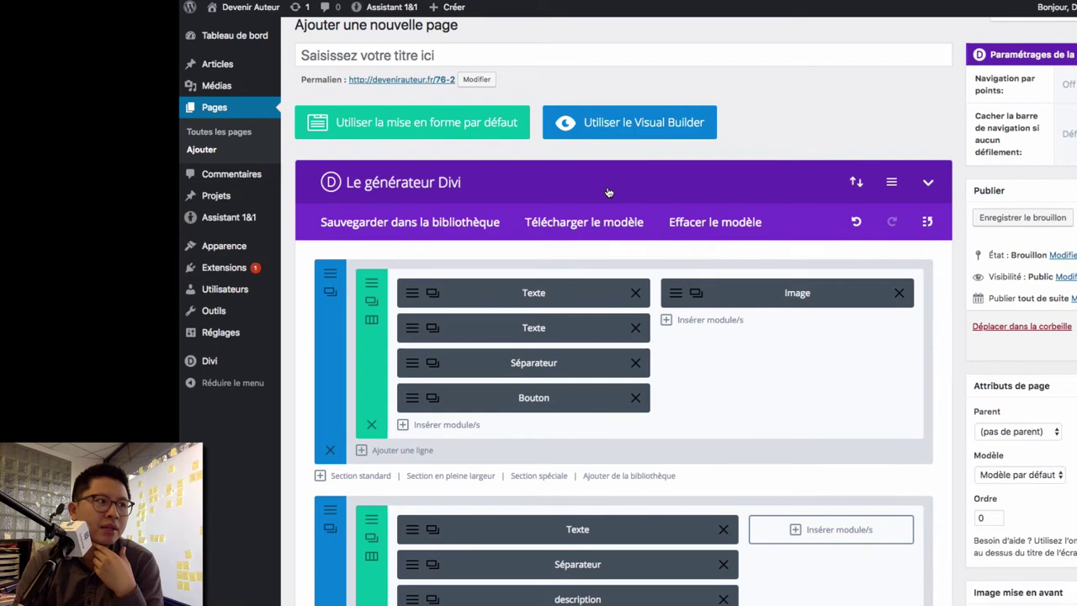
- Look through the loaded layout's sections and modules, and inspect the image module settings of the Real Wave sponsor logo
scroll(605, 229, "down", 5)
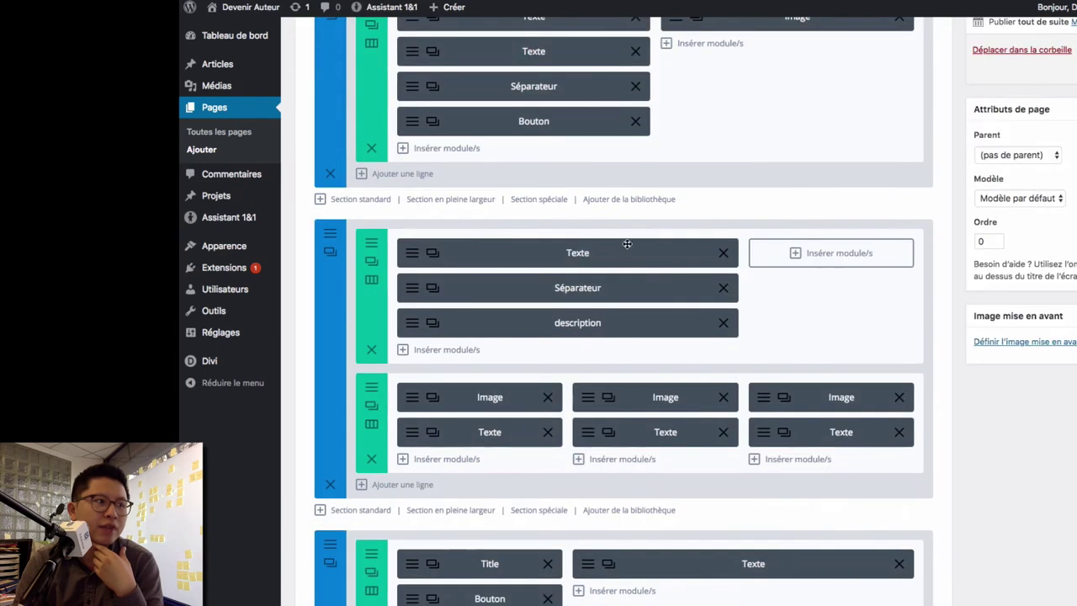
scroll(604, 229, "down", 1)
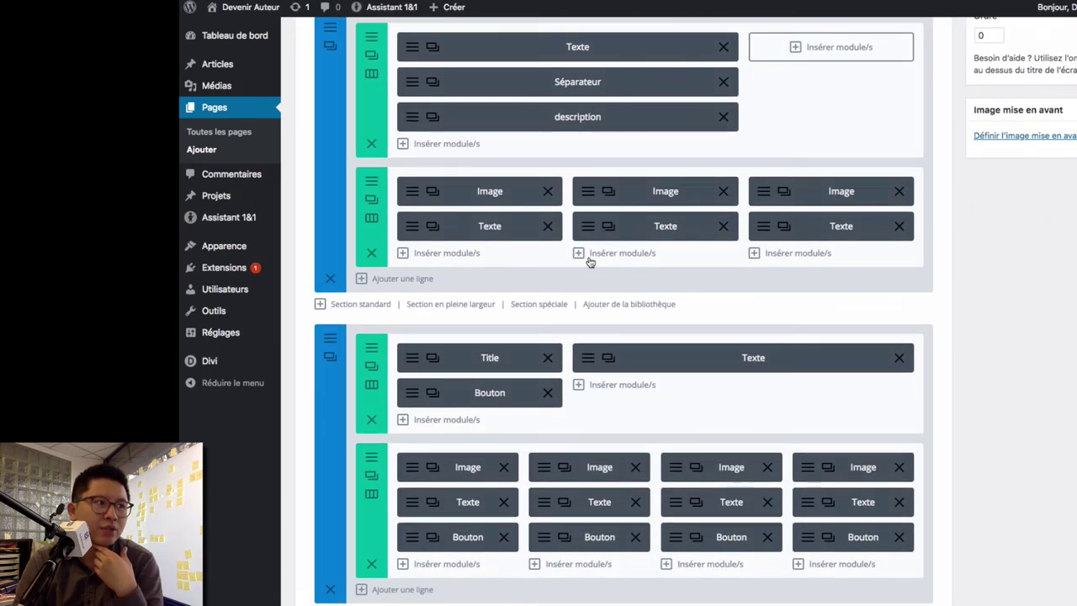
scroll(591, 261, "down", 3)
scroll(665, 313, "down", 2)
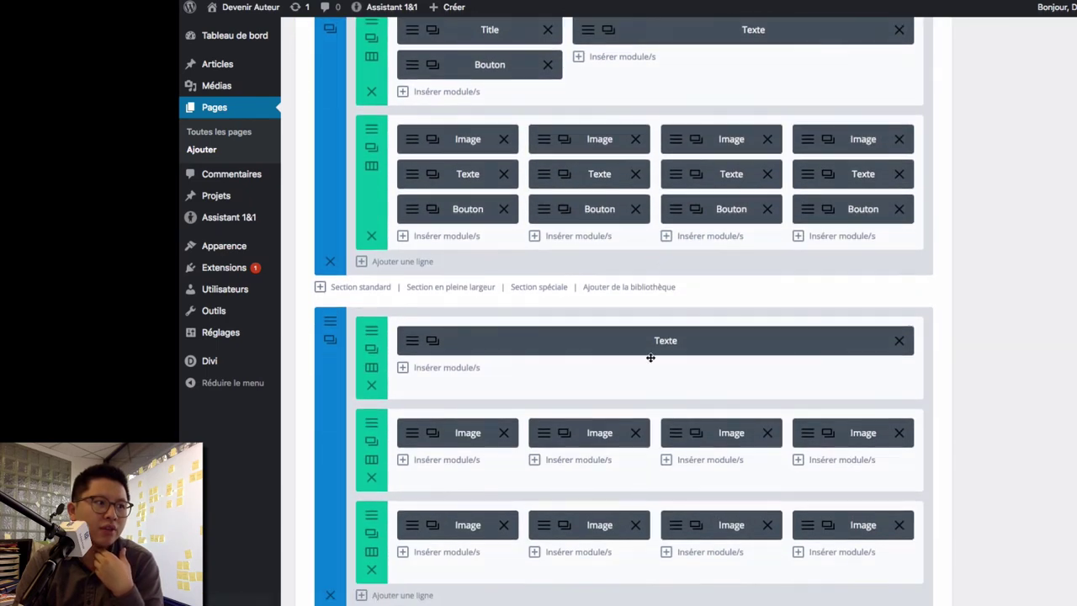
left_click(545, 437)
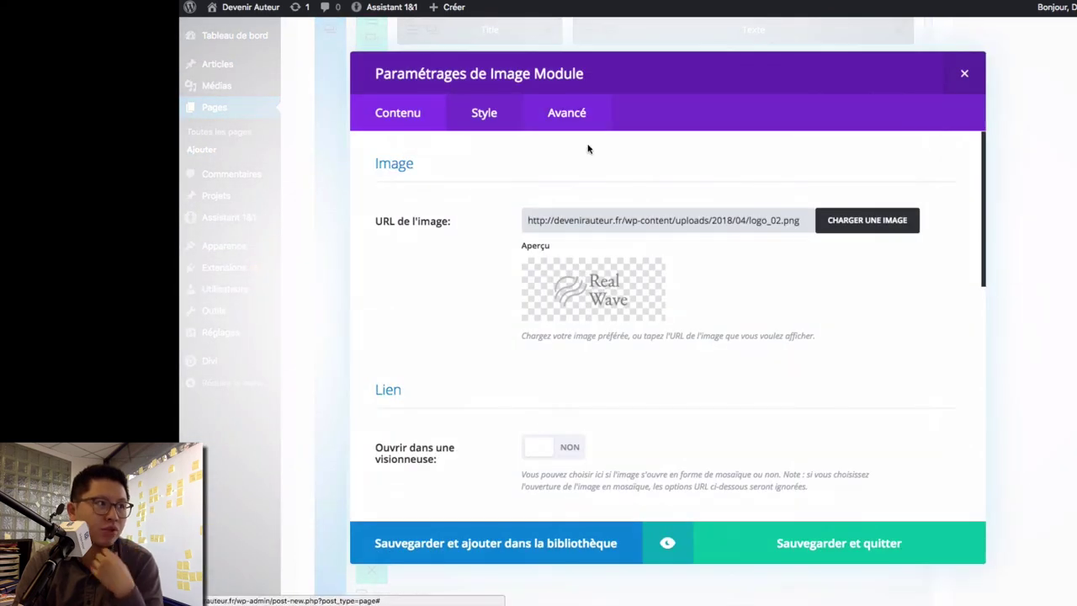
left_click(848, 219)
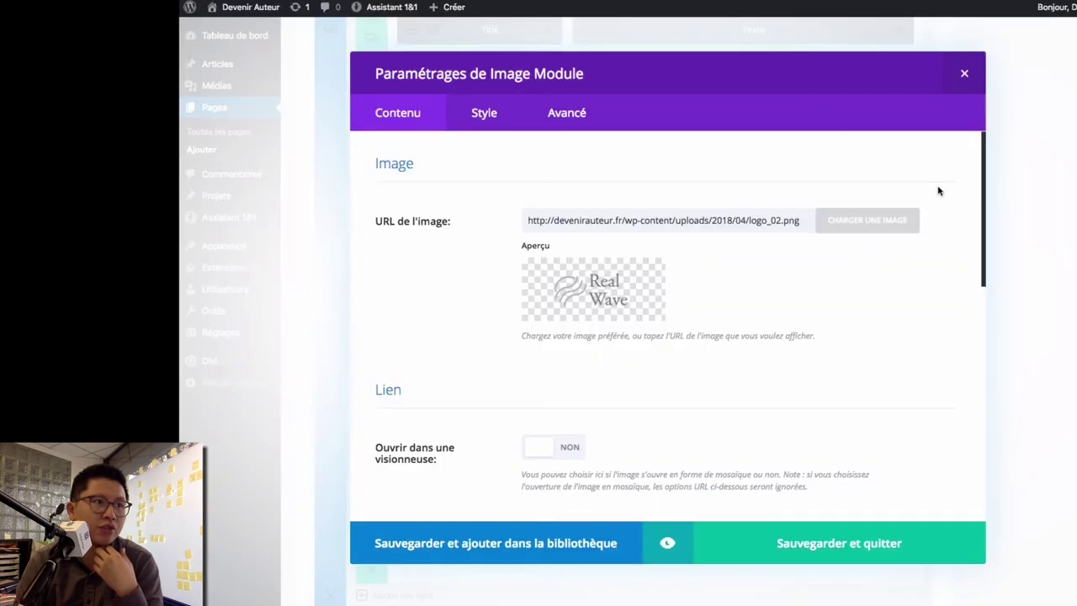
left_click(965, 73)
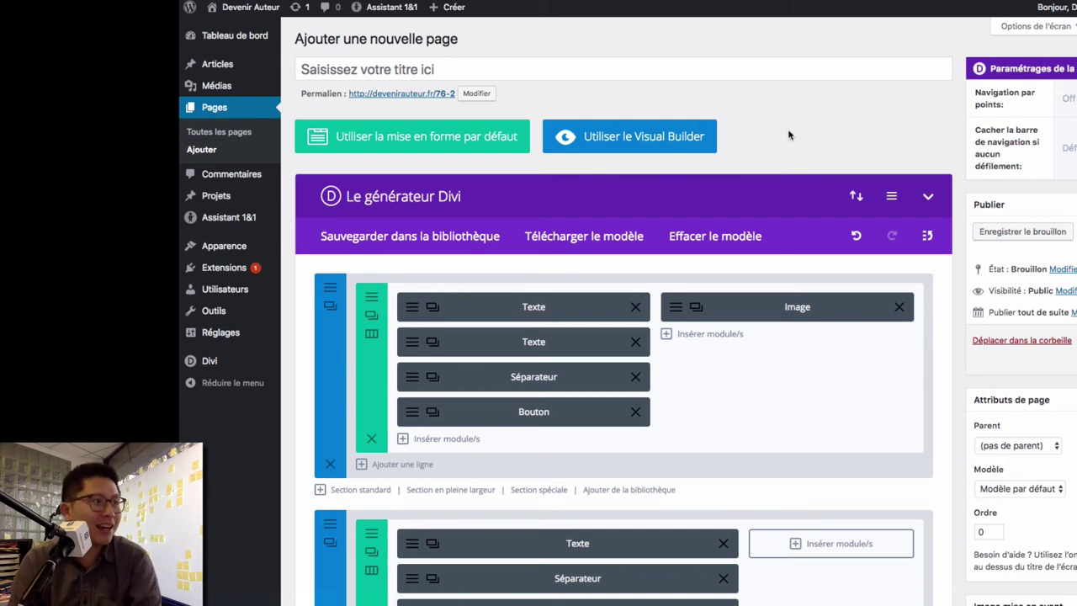
- Switch the page to the Visual Builder and look over its sections down to Featured Talks & Speakers
left_click(650, 138)
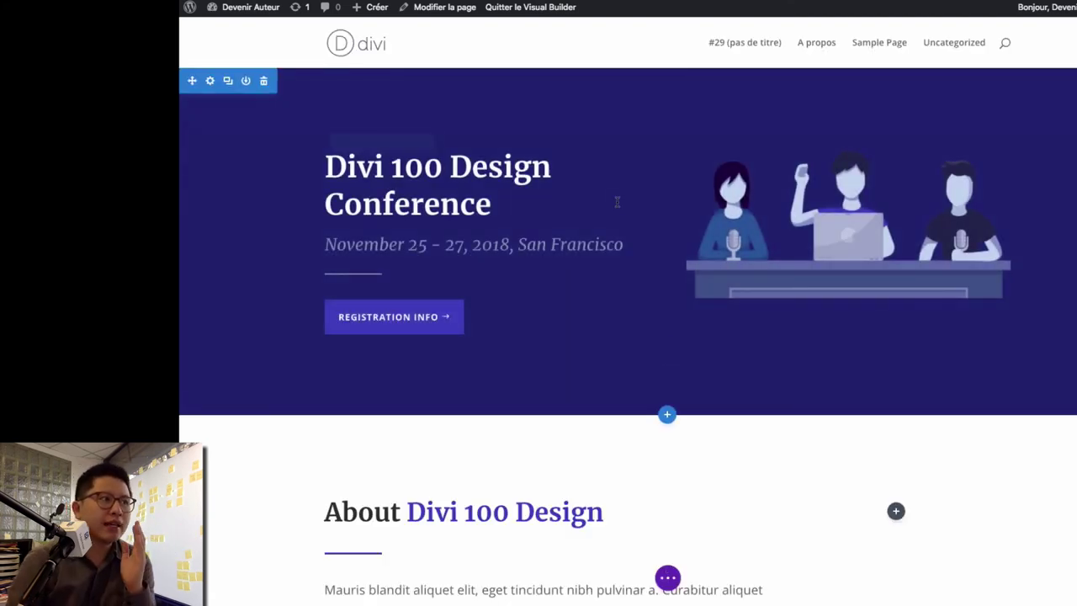
mouse_move(637, 232)
scroll(637, 232, "down", 5)
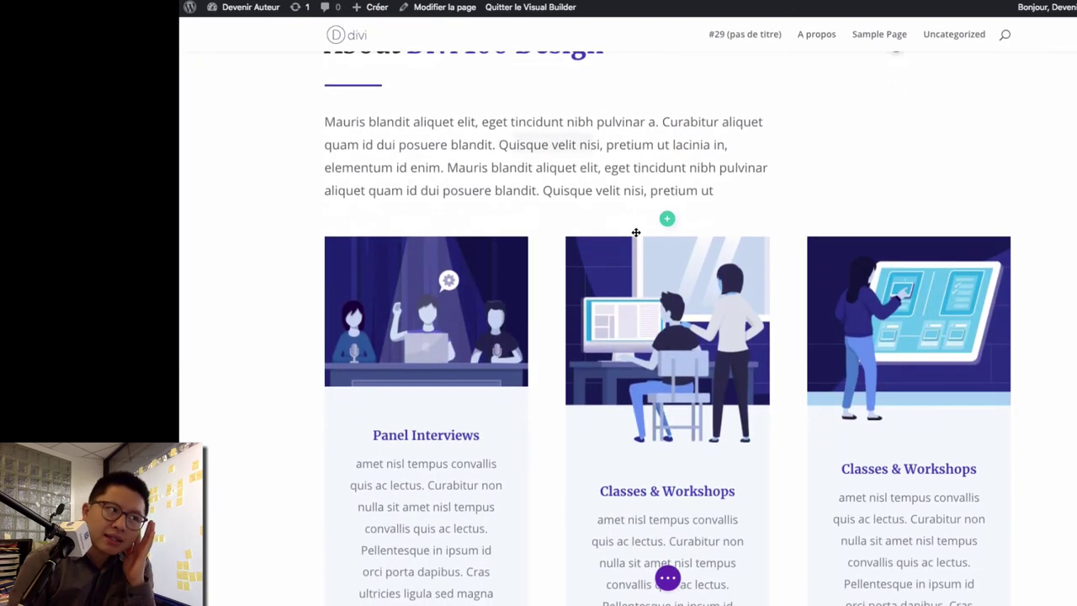
scroll(668, 320, "down", 5)
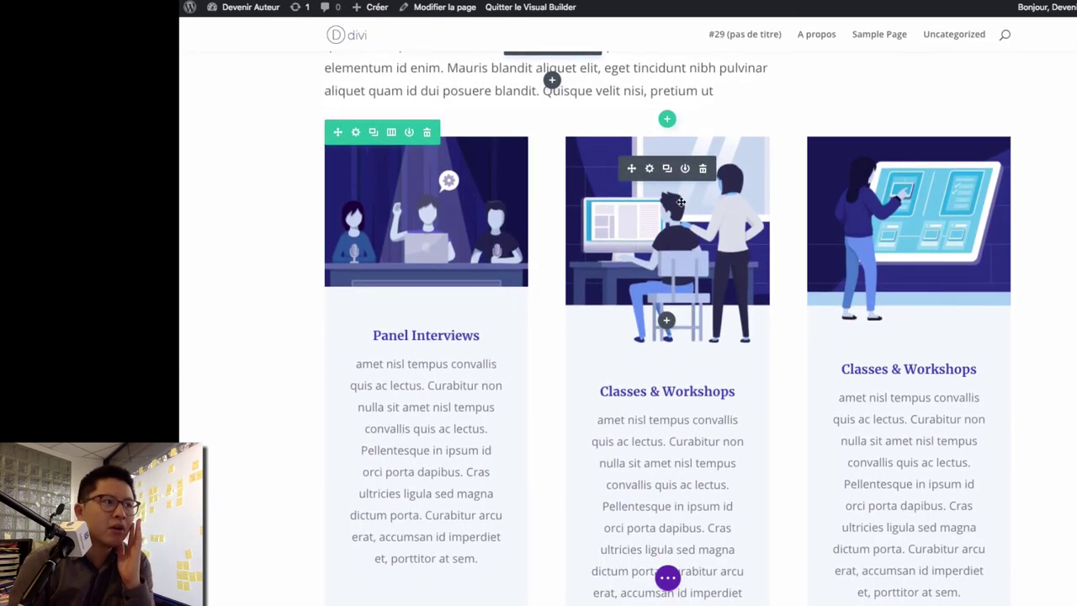
mouse_move(671, 265)
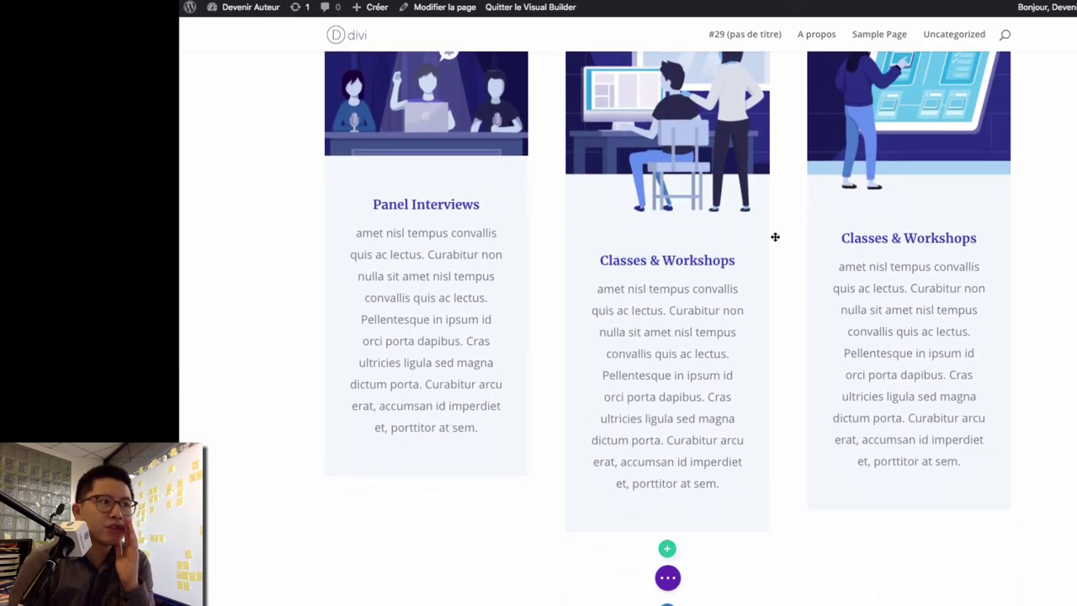
scroll(729, 243, "down", 6)
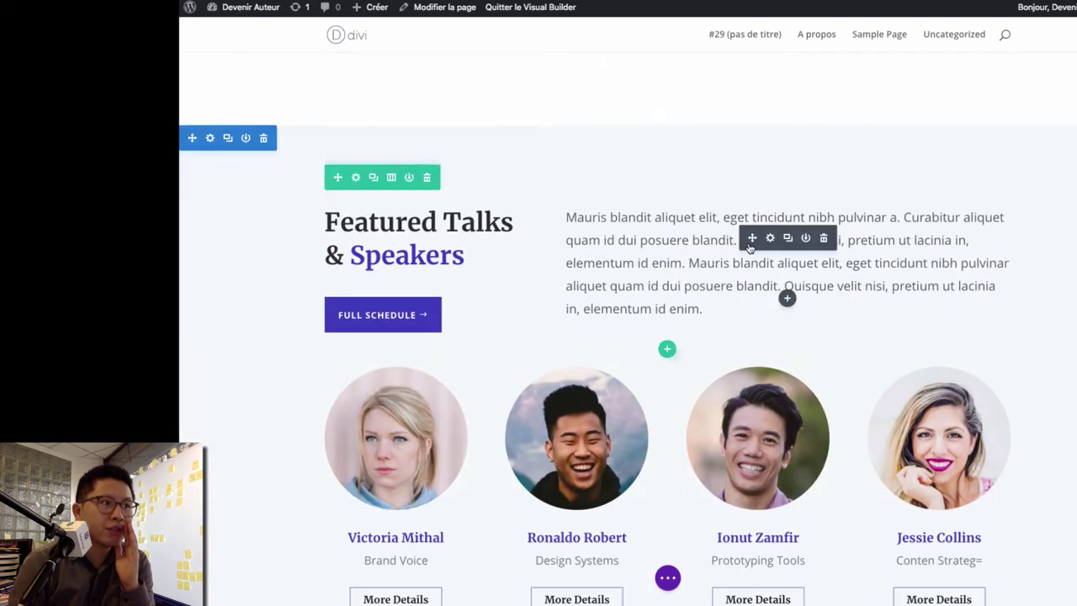
- Replace the paragraph beside the Featured Talks & Speakers heading with "blablabla" and save the text module
left_click(770, 239)
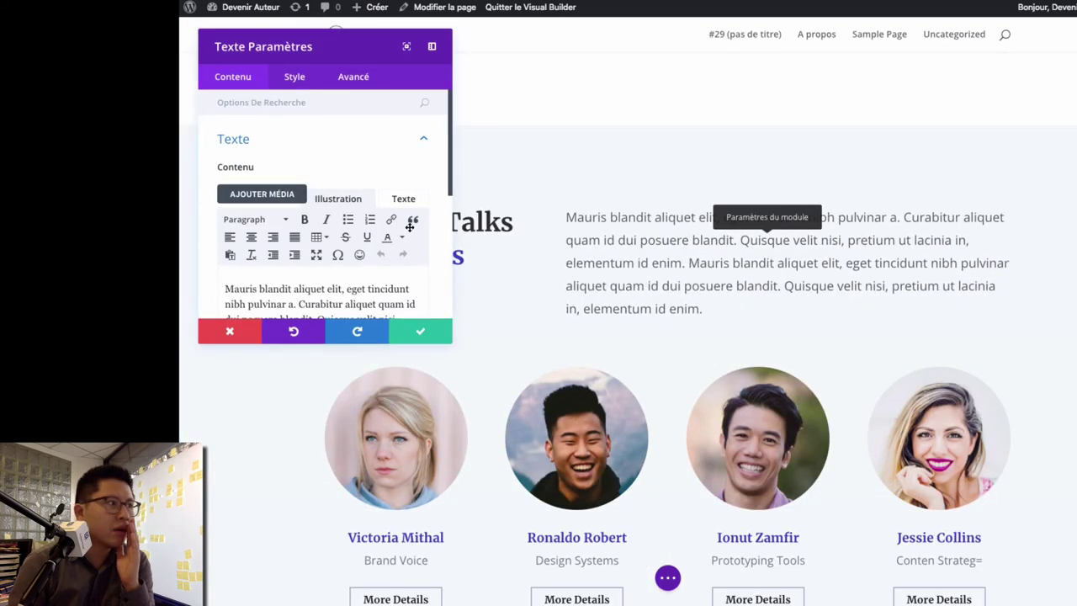
scroll(324, 296, "down", 1)
key("ctrl+a")
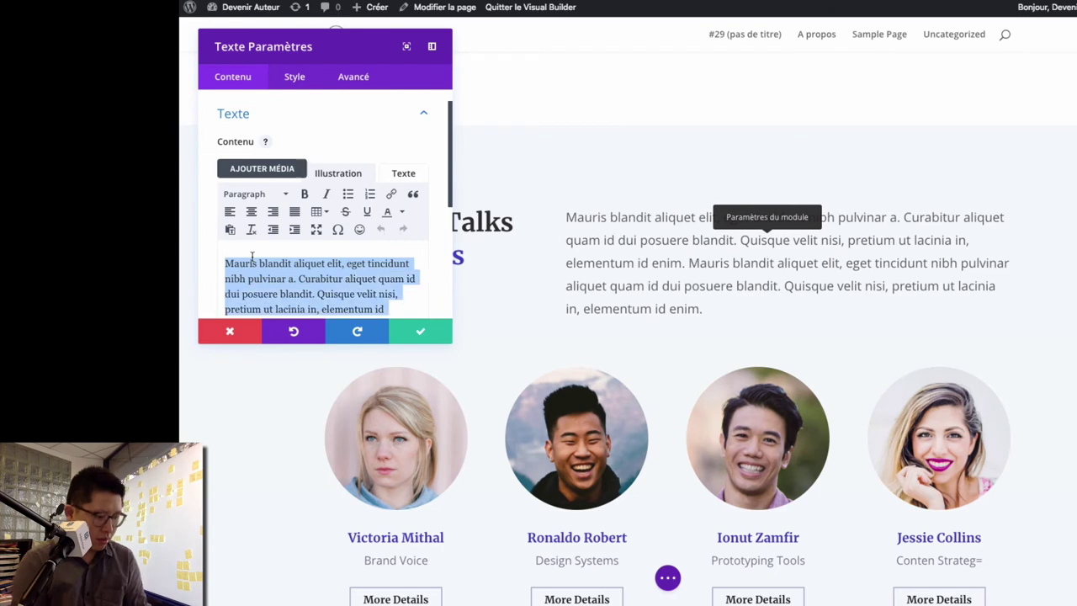
type("blablabla")
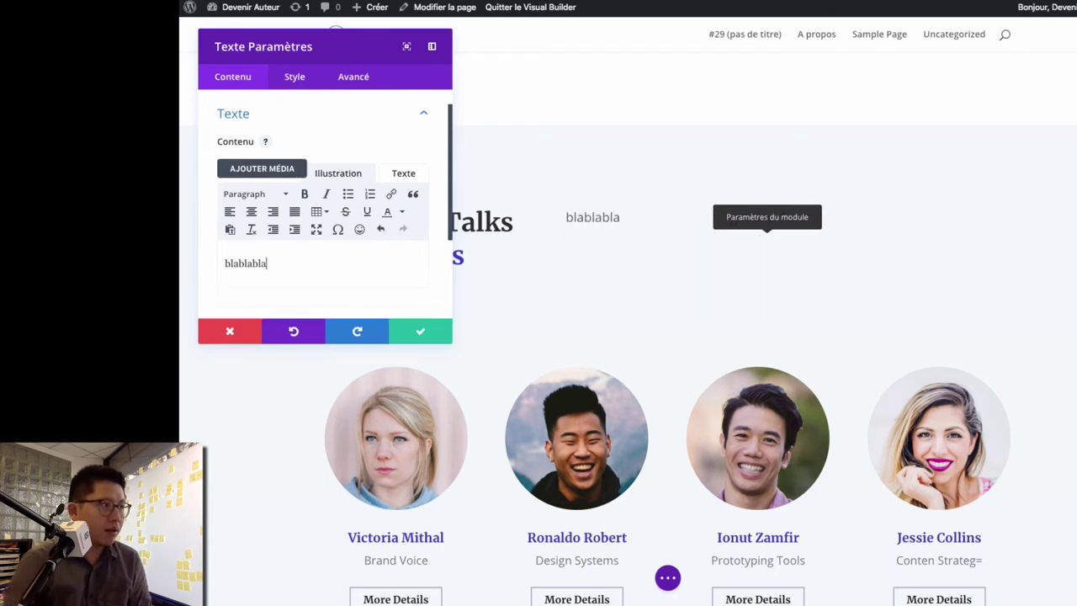
left_click(425, 336)
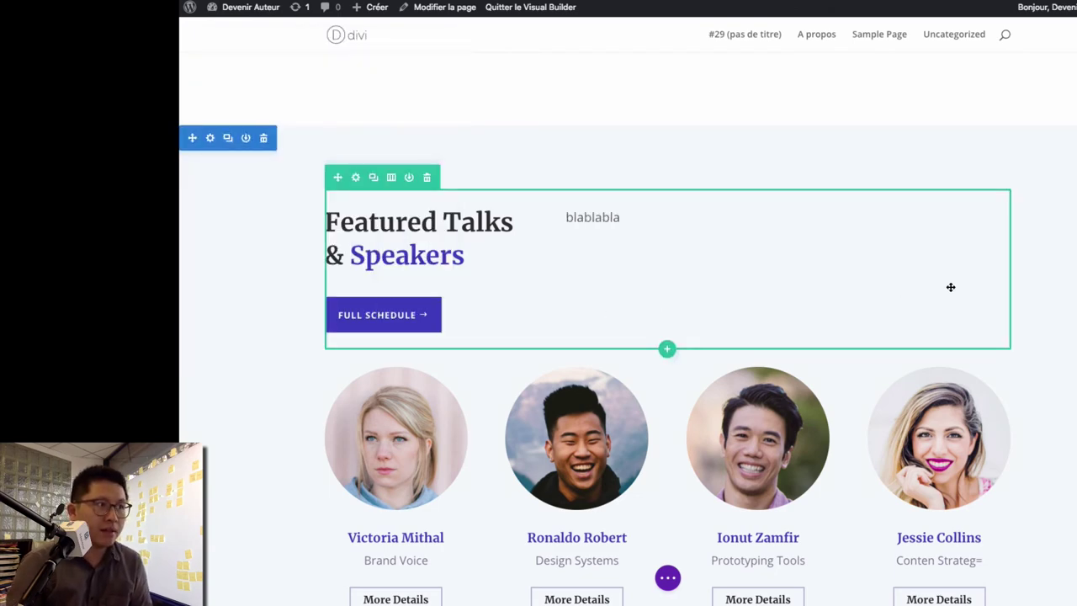
- Overwrite the opening lines of the paragraph under Register Now! with "fsdfdsfm", editing the text directly on the page
scroll(949, 286, "down", 6)
scroll(721, 299, "down", 4)
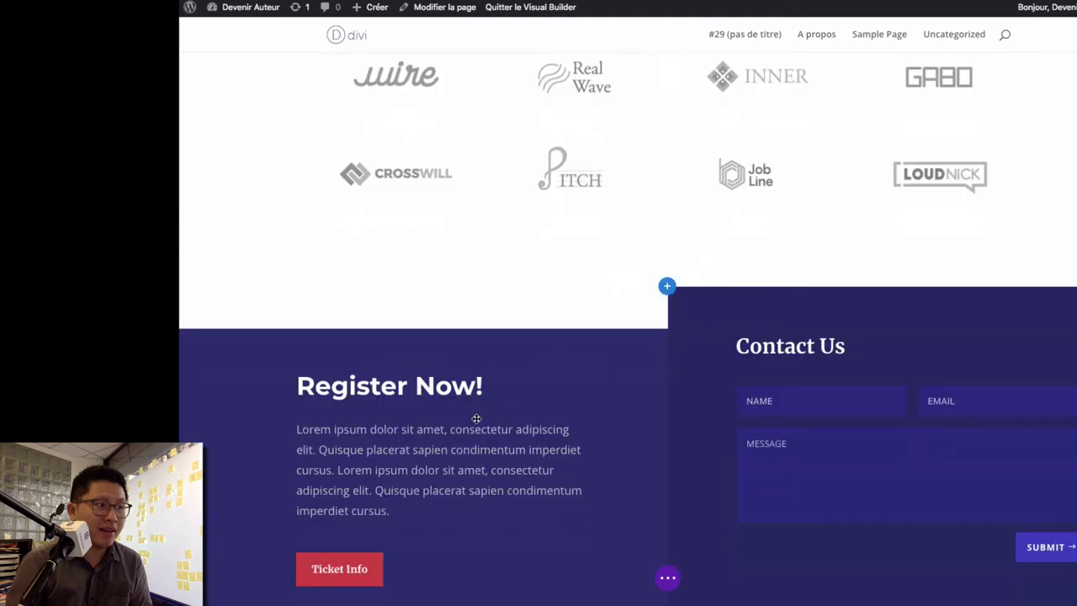
left_click(474, 418)
left_click_drag(512, 448, 409, 418)
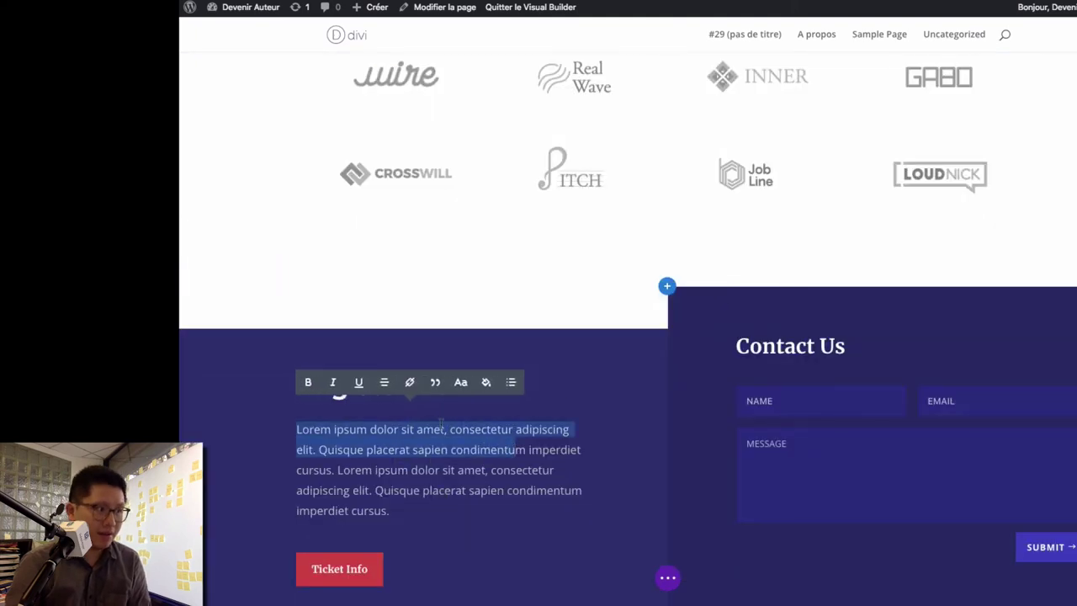
type("fsdfdsfm")
- Review the edited page between the conference banner and the speakers section
scroll(930, 222, "up", 20)
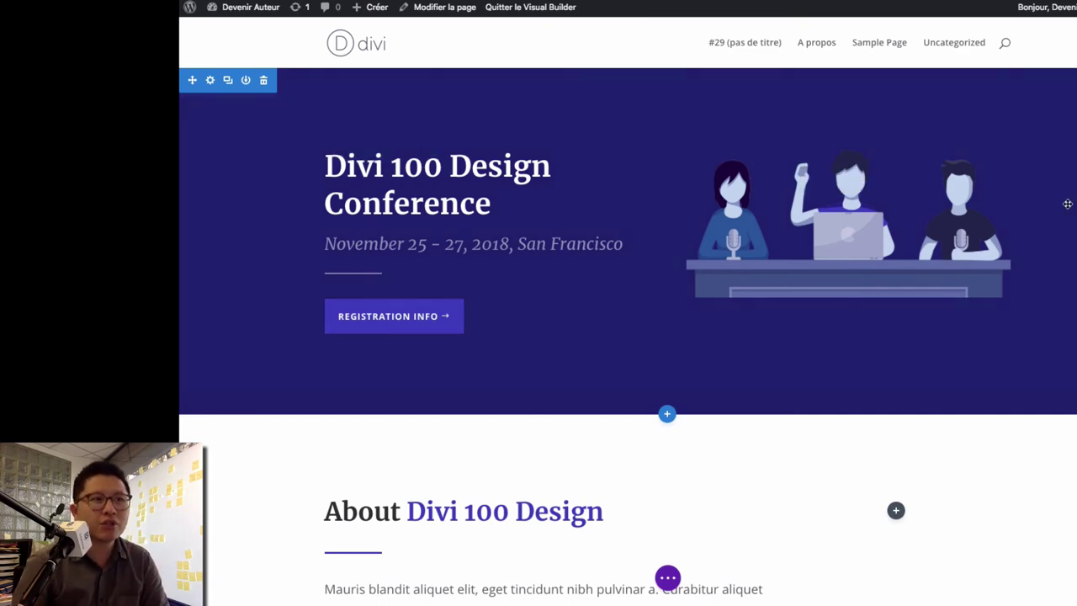
scroll(923, 219, "down", 15)
scroll(628, 336, "down", 10)
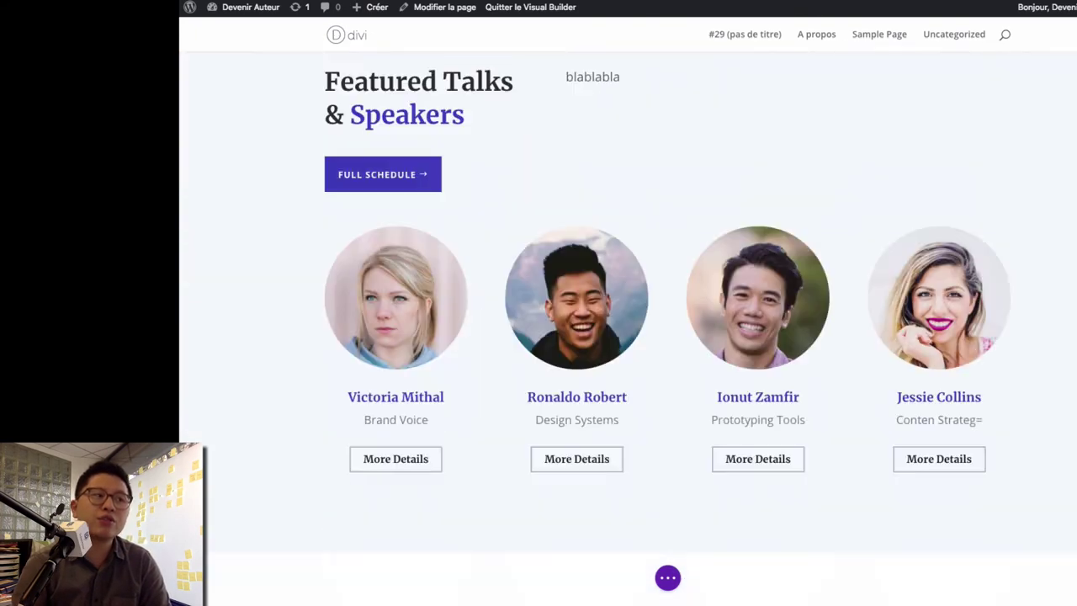
scroll(628, 337, "up", 10)
scroll(628, 337, "up", 15)
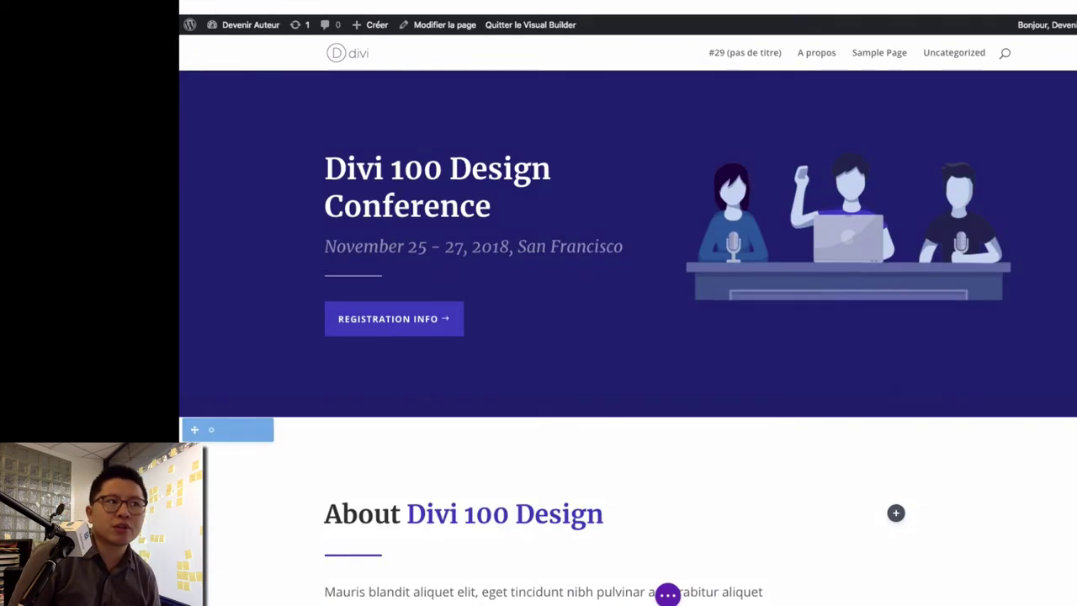